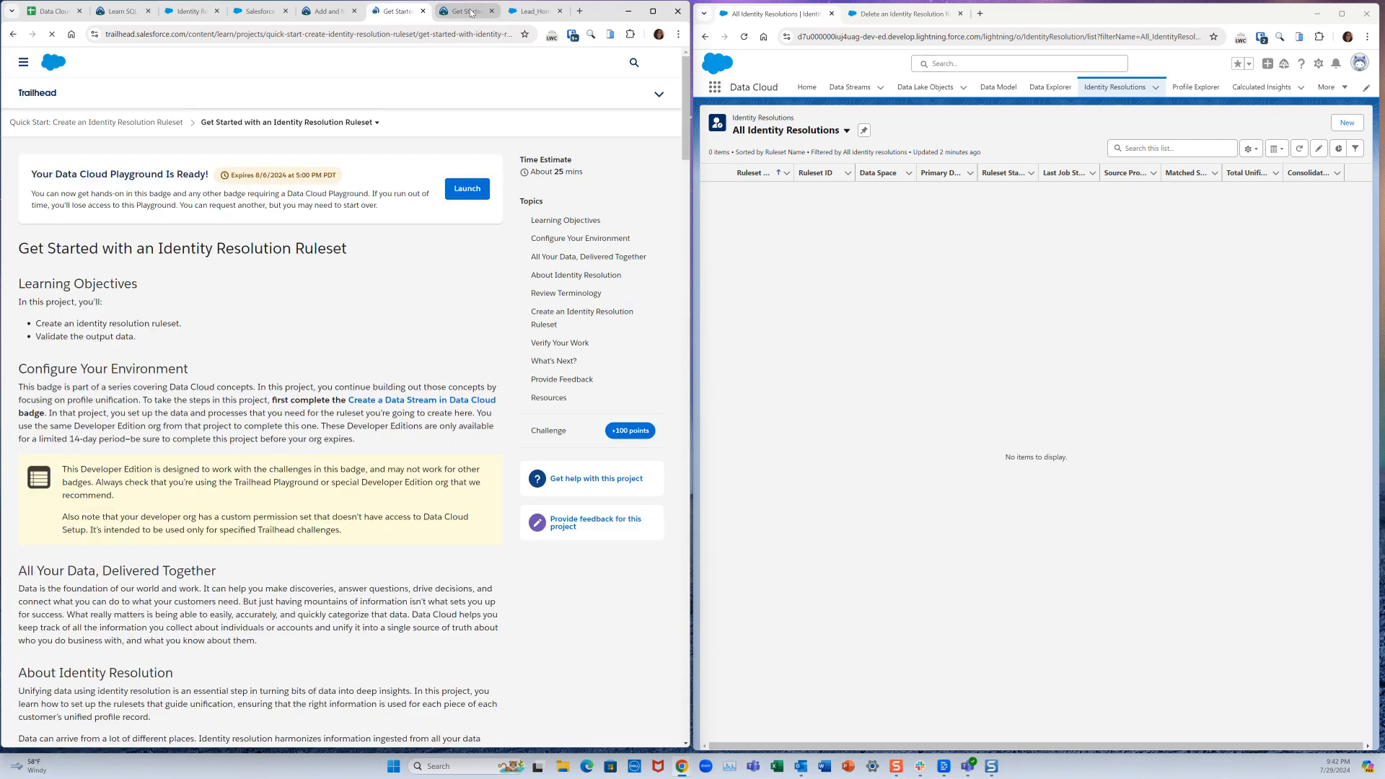
- Bring up the Trailhead guide's Create an Identity Resolution Ruleset instructions beside the empty rulesets list
click(472, 10)
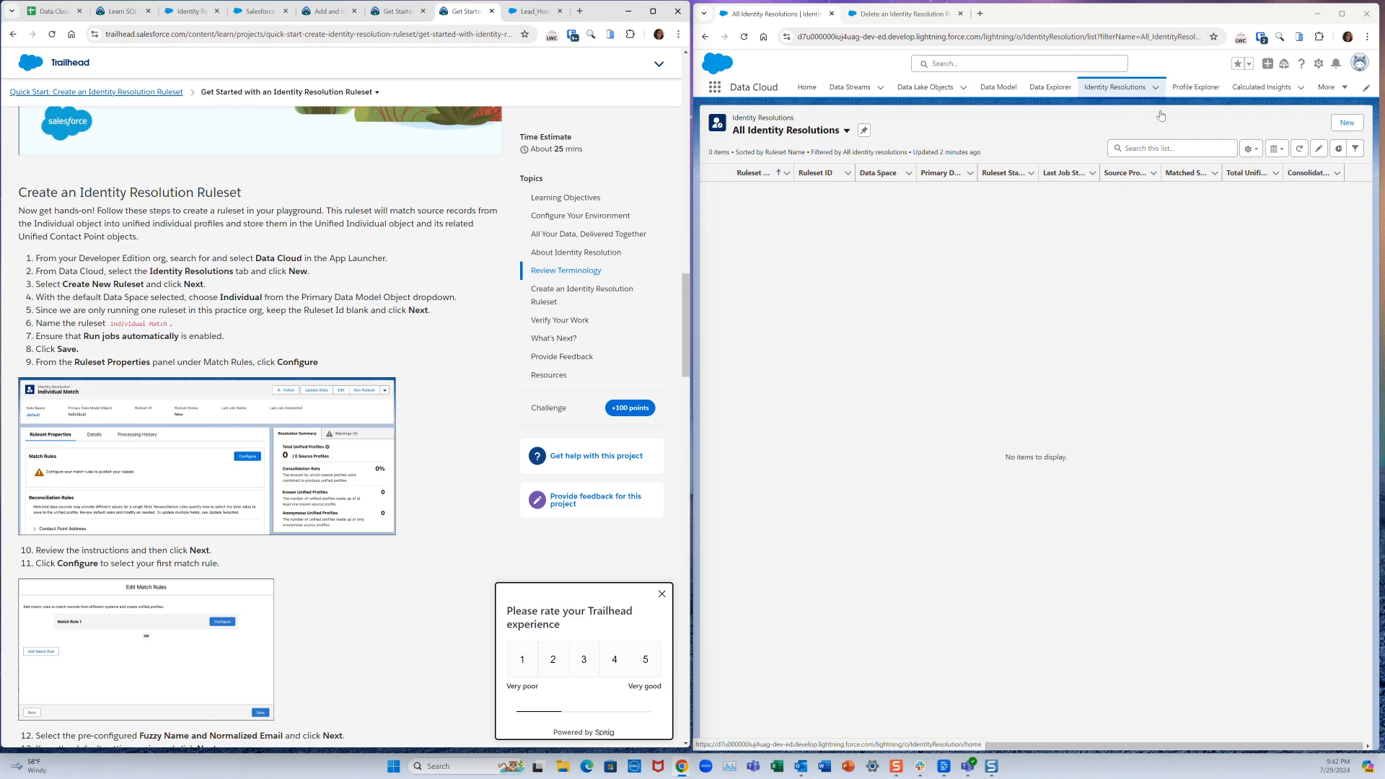
- Start a brand-new ruleset on the default data space with Individual as primary data model object
click(1346, 123)
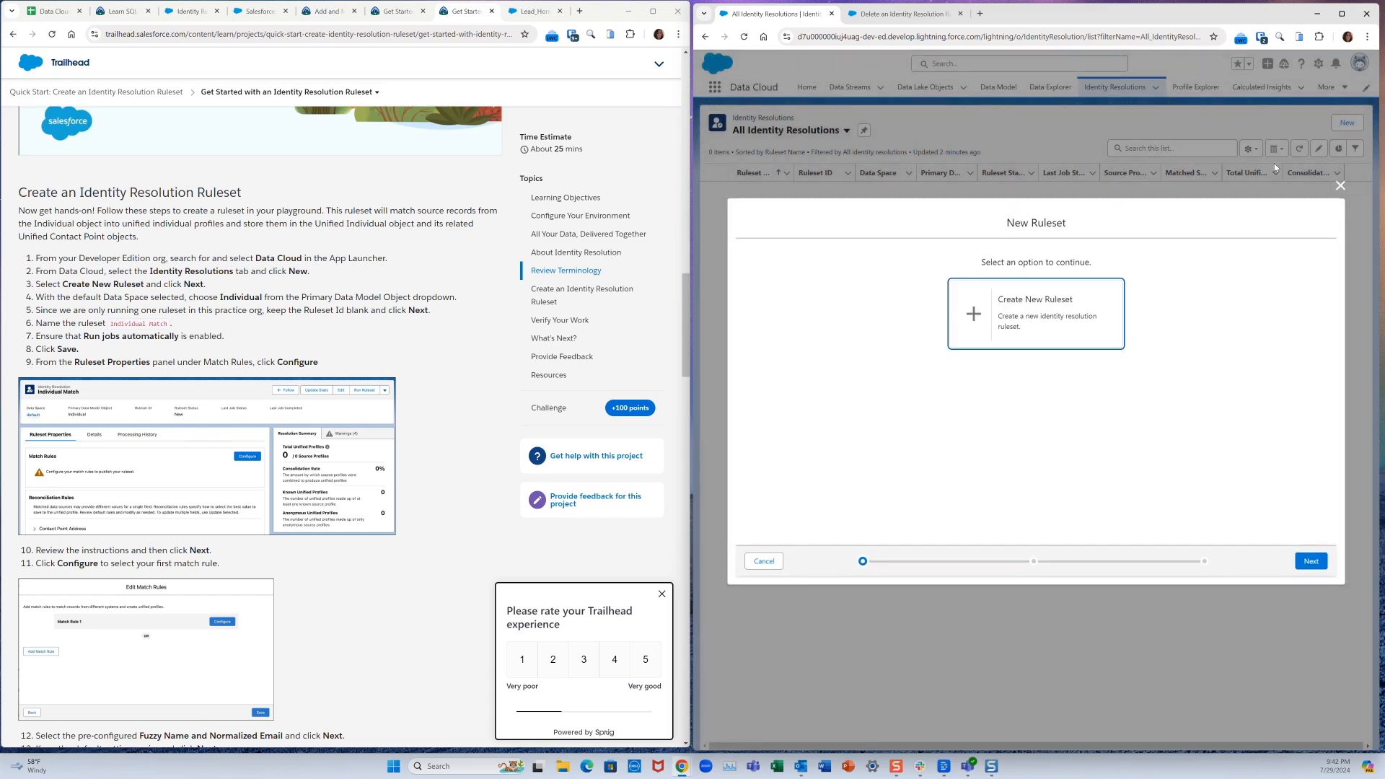
click(1033, 327)
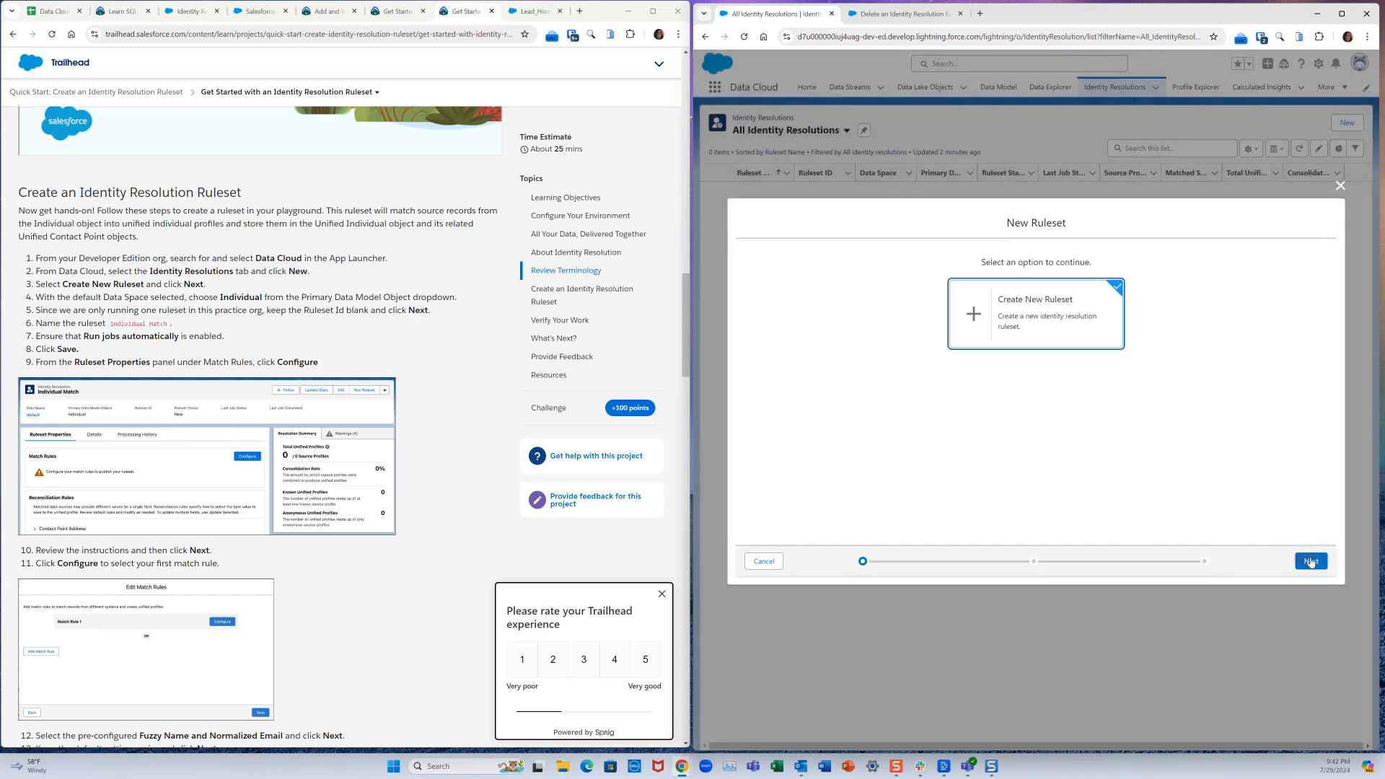
click(1311, 563)
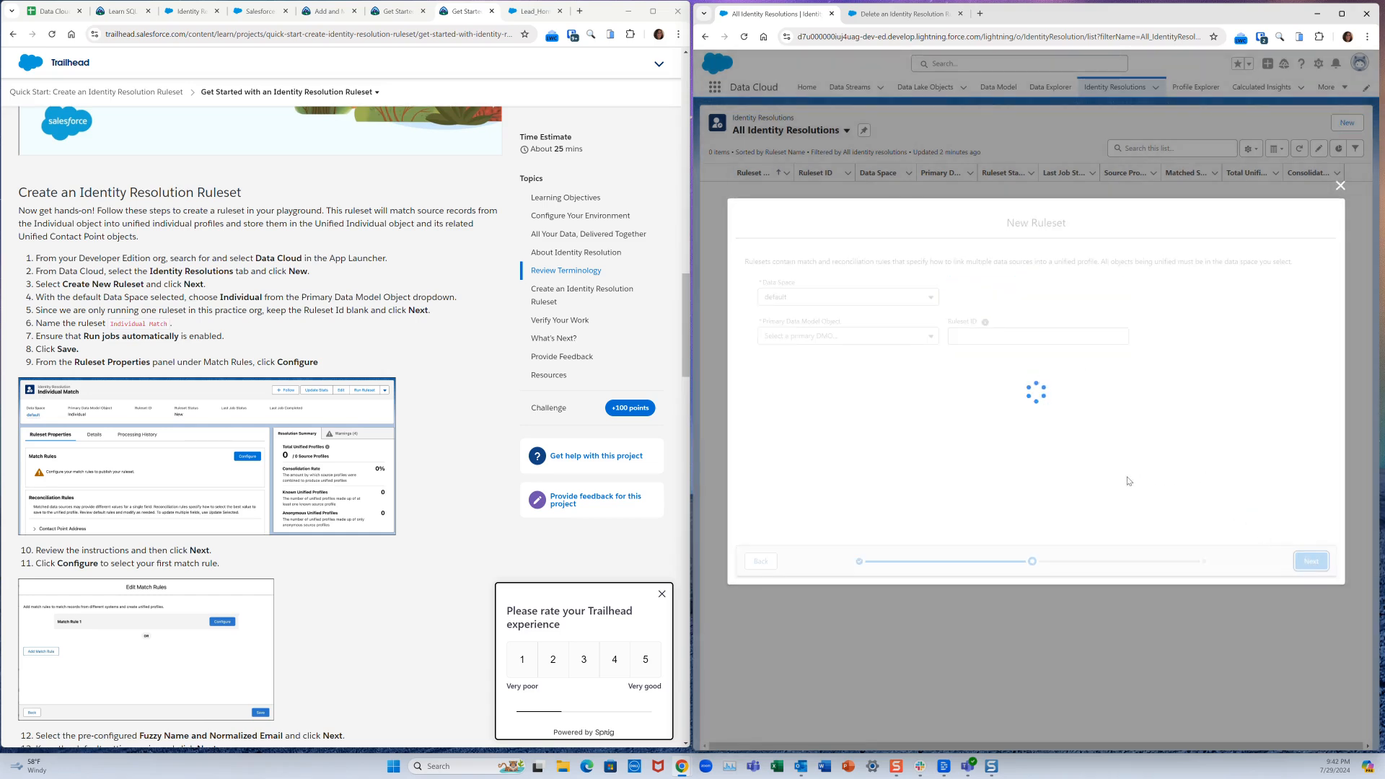
click(826, 298)
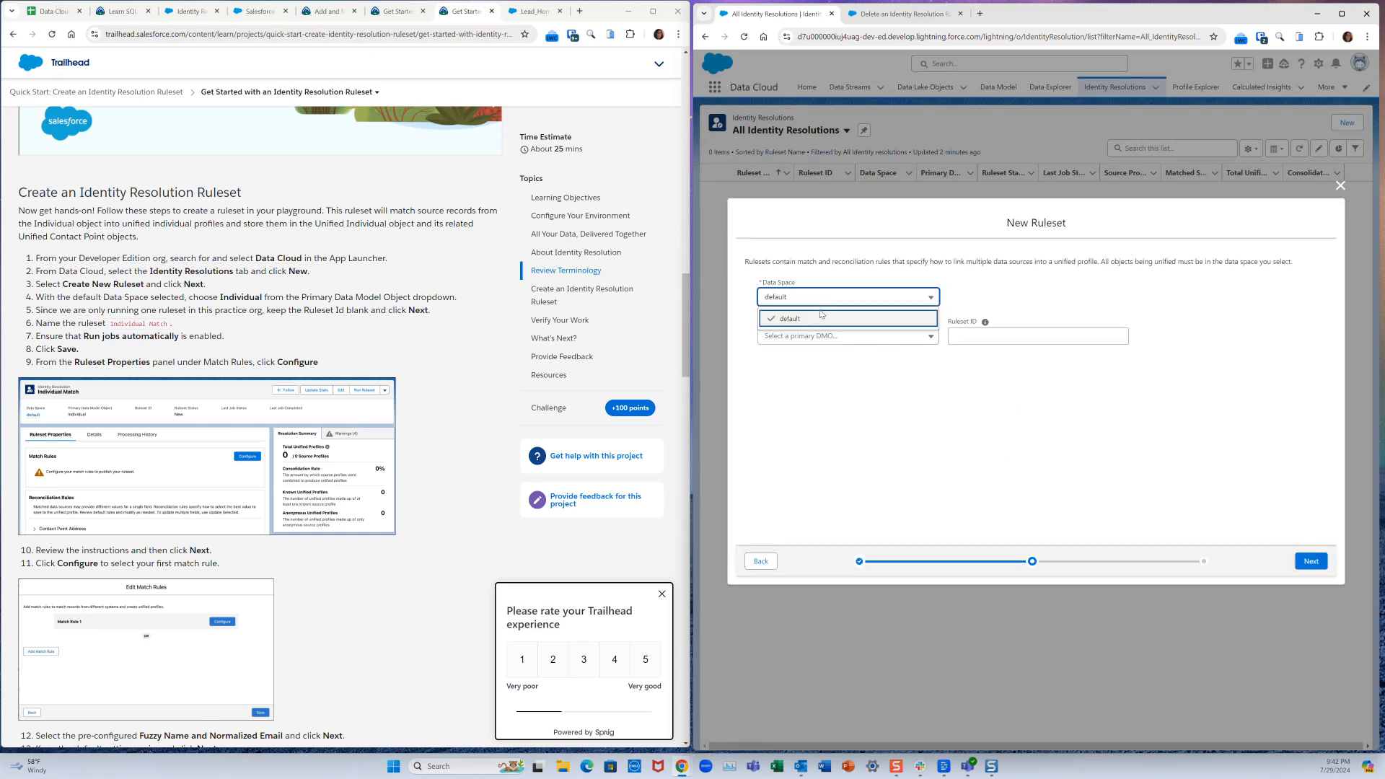
click(822, 318)
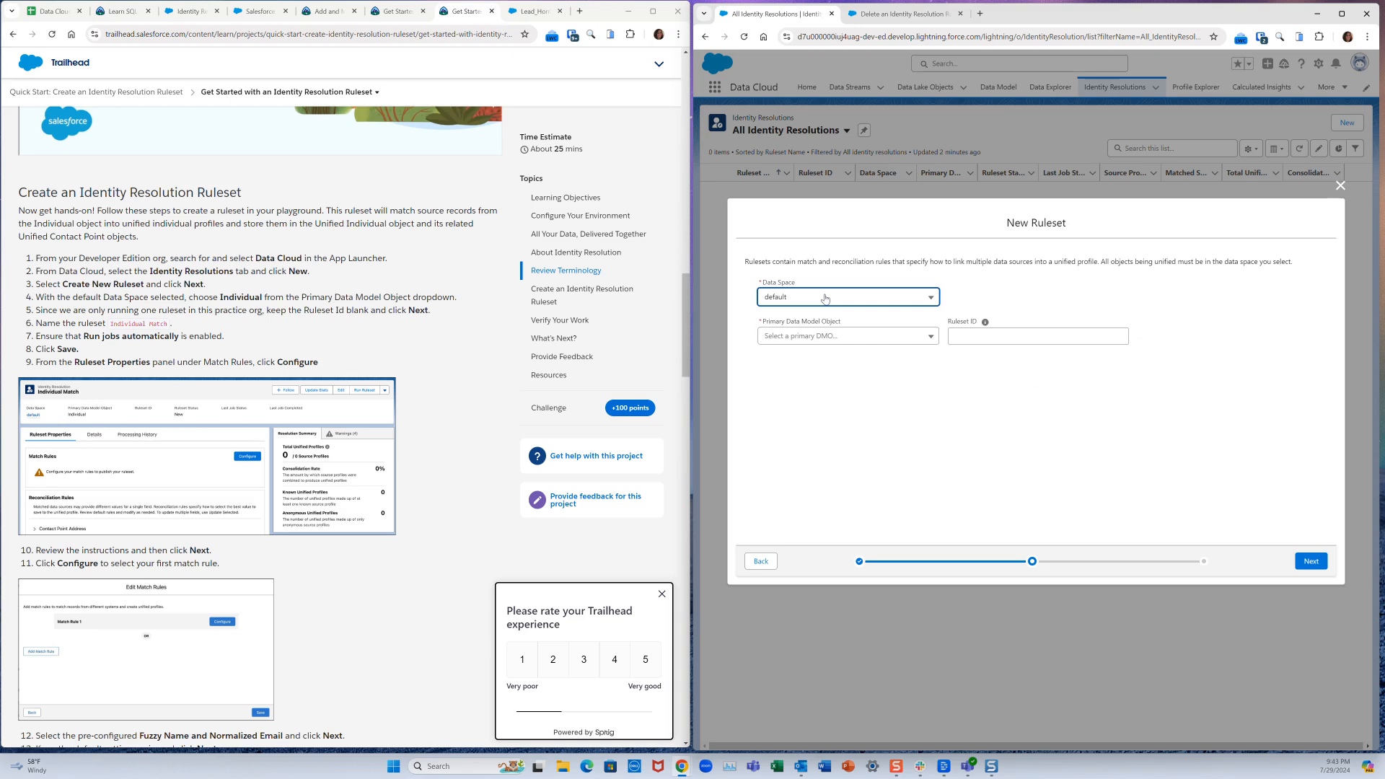
click(809, 337)
click(809, 357)
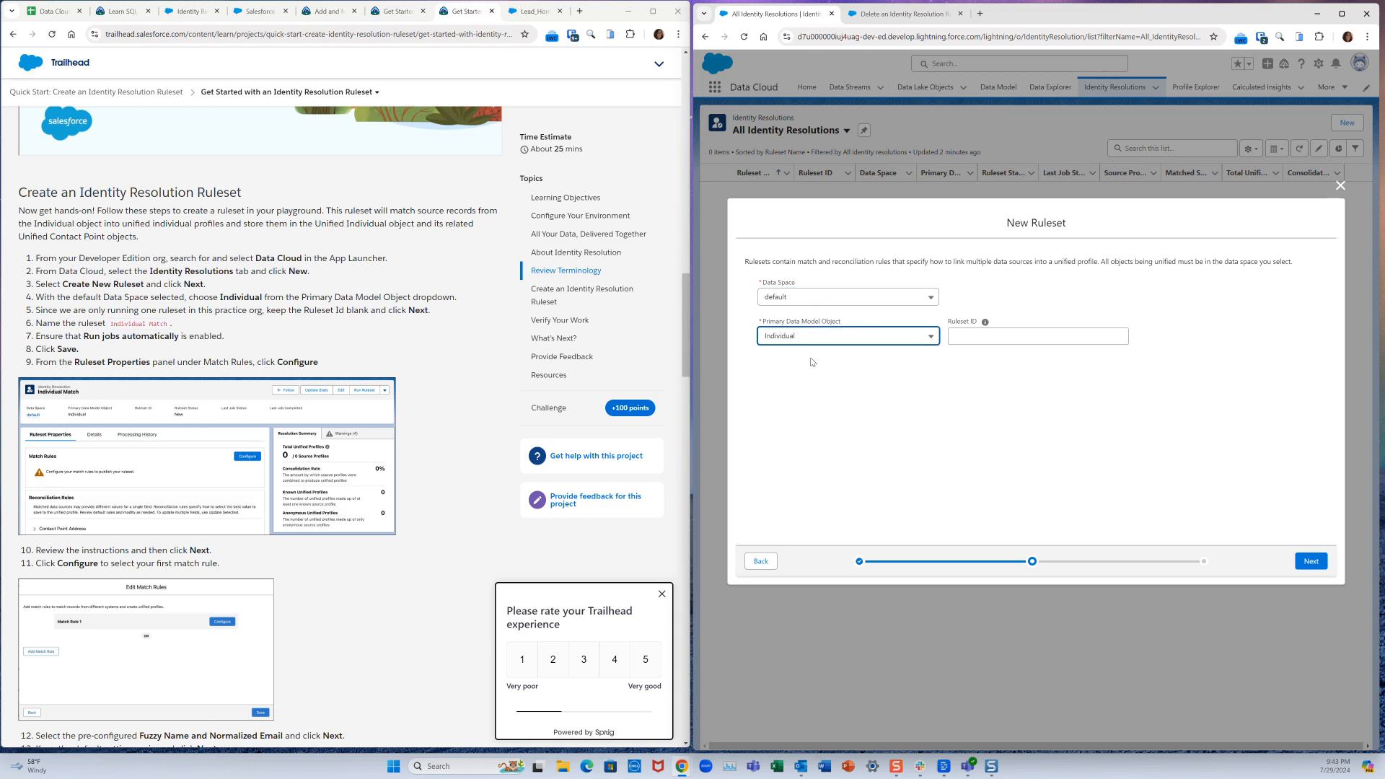
click(1312, 561)
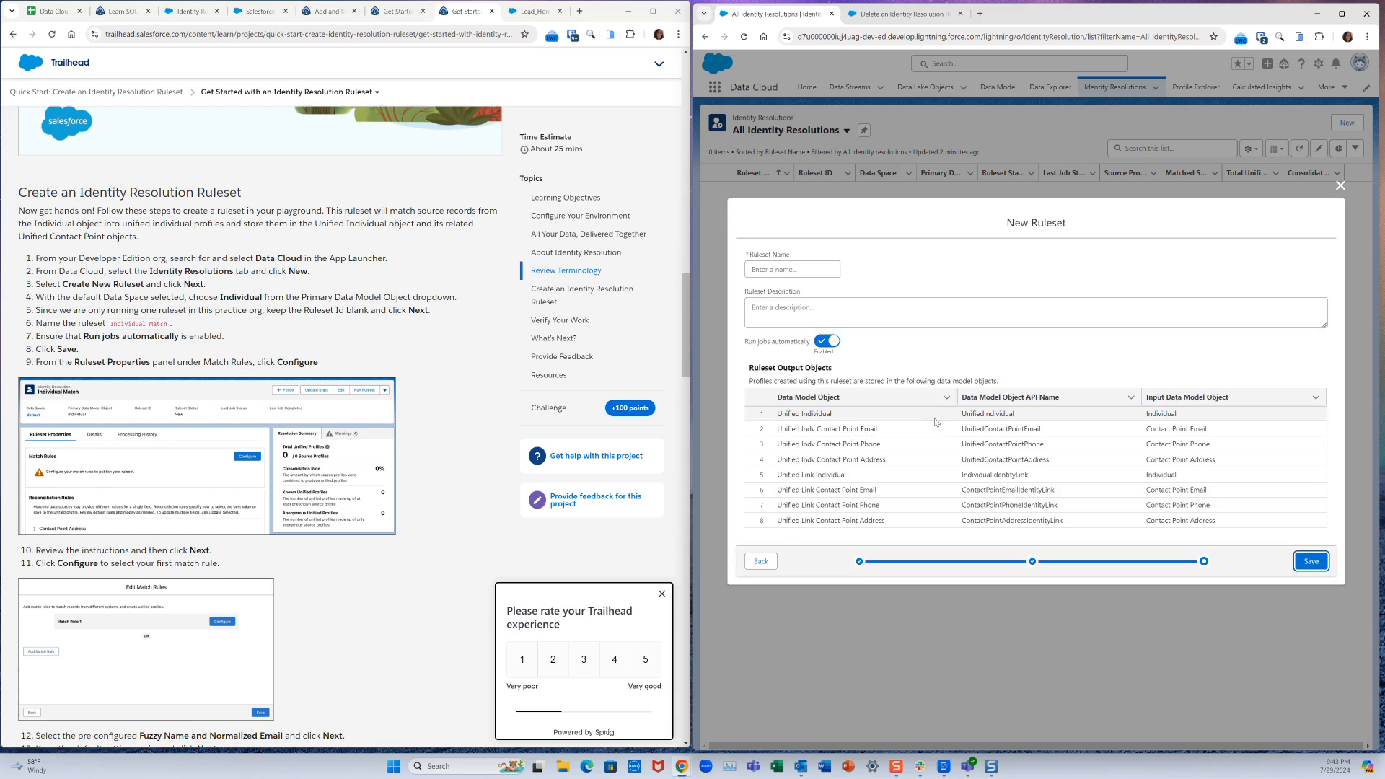
- Name the ruleset 'Individual Match', copied from the Trailhead guide, and save it
drag(112, 323, 167, 322)
key(ctrl+c)
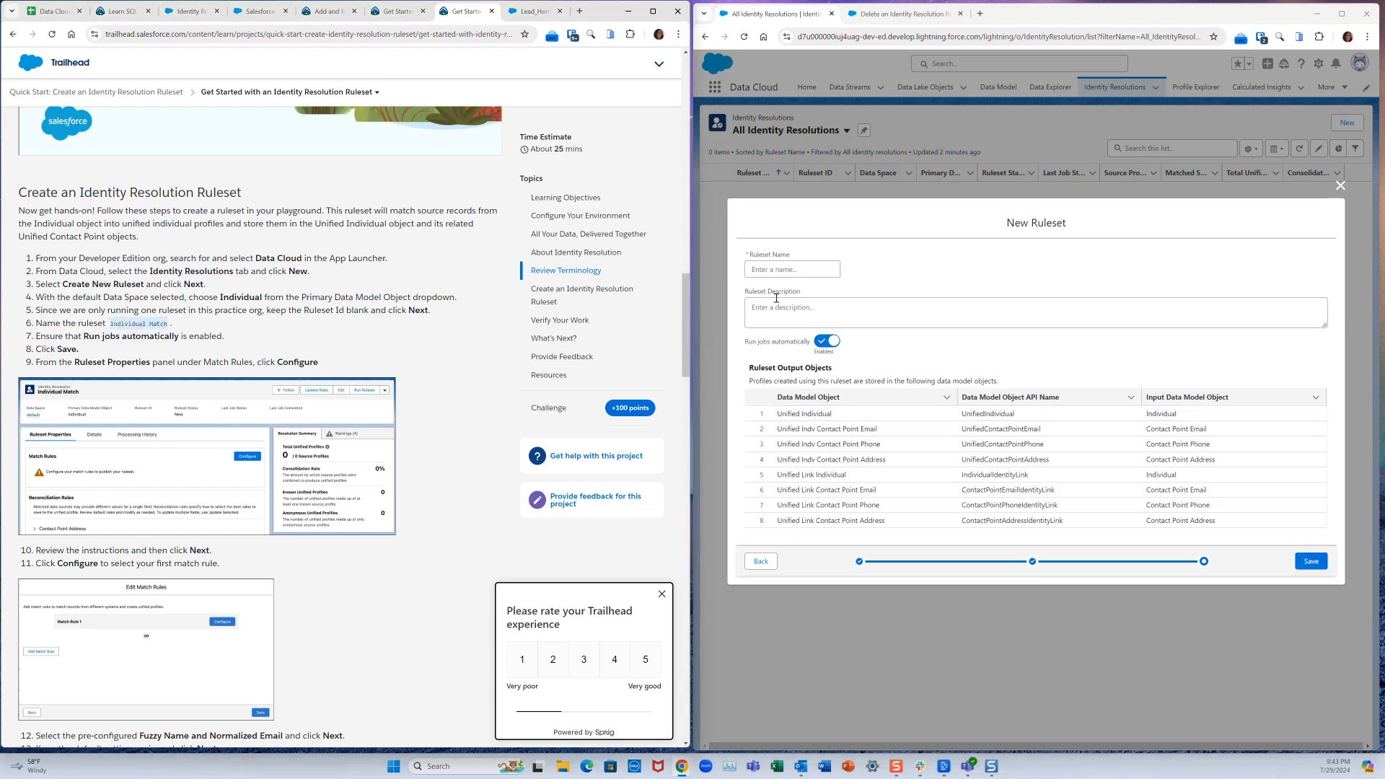
click(780, 269)
key(ctrl+v)
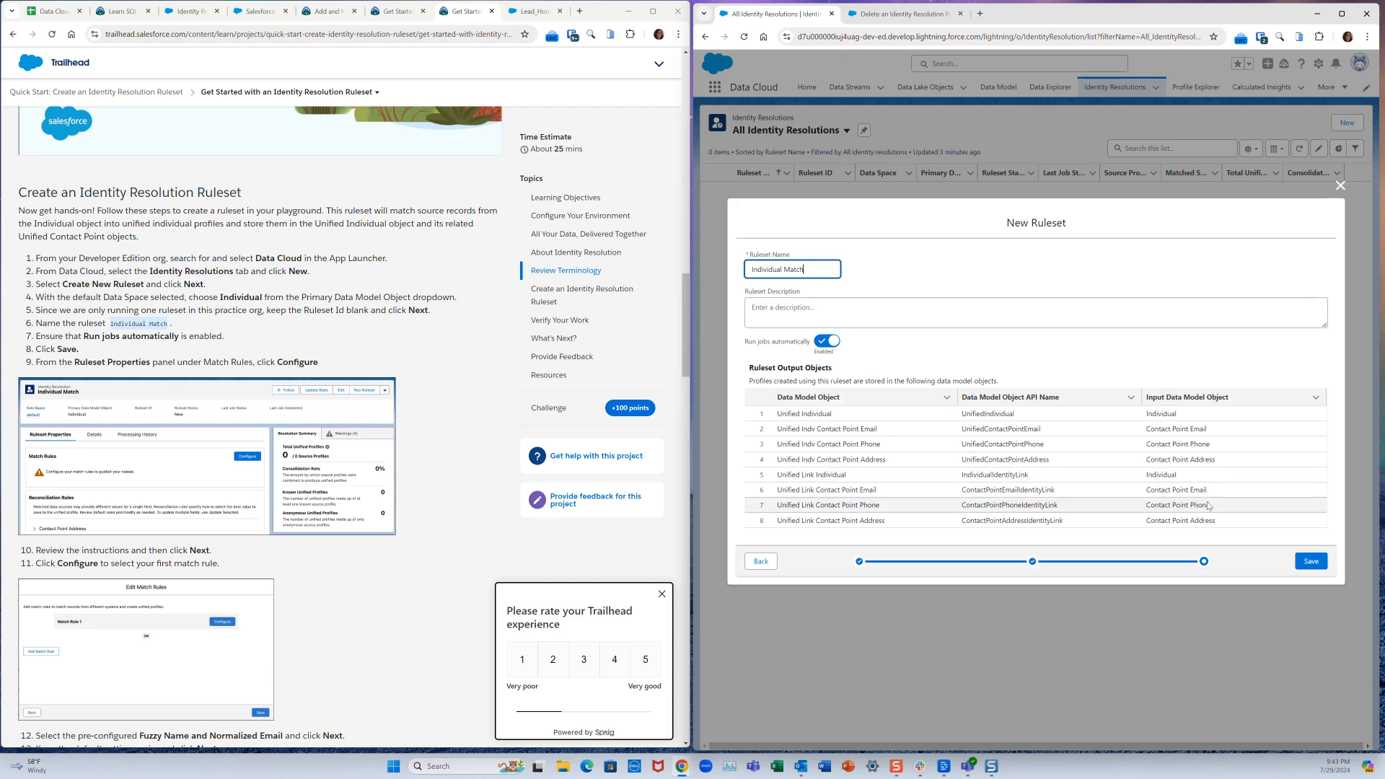
click(1315, 562)
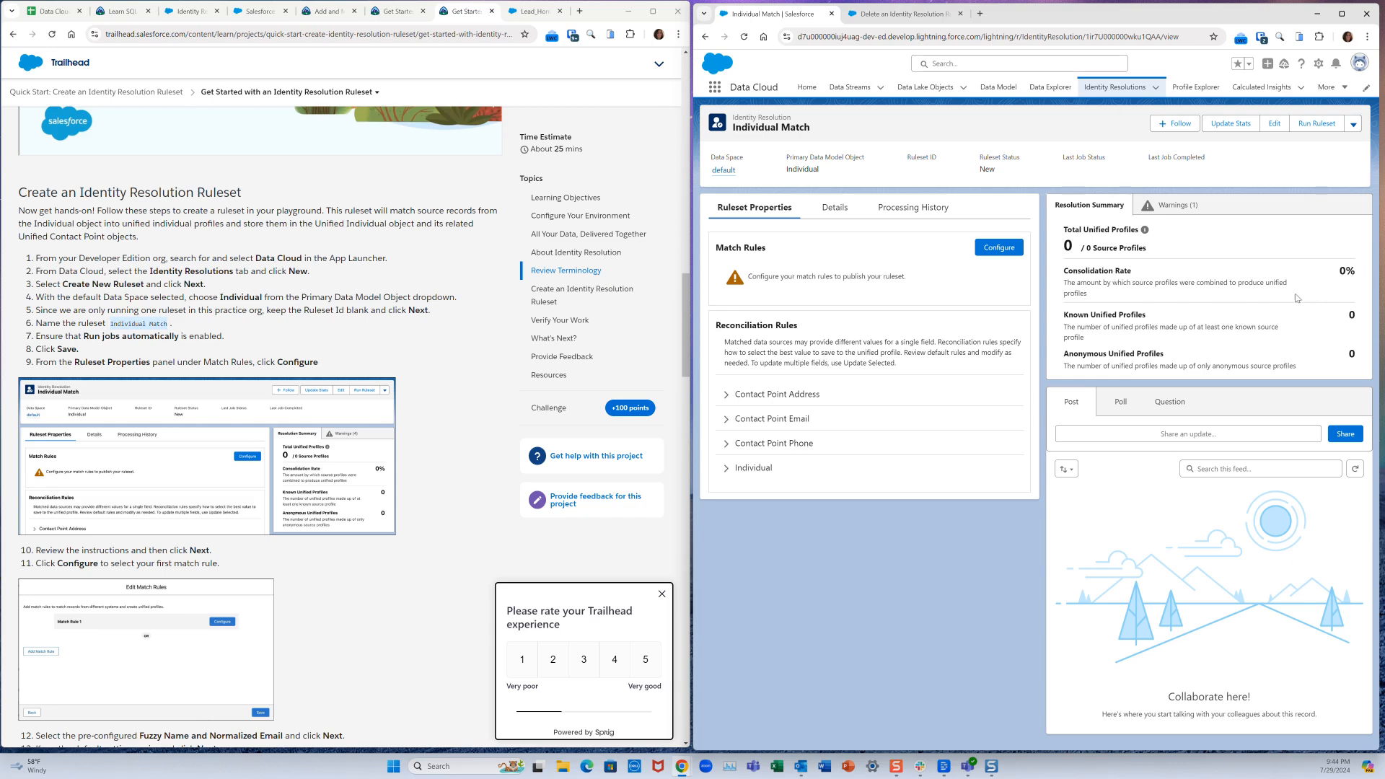
- Begin match rule setup and bring up the default rule choices for Match Rule 1
click(992, 251)
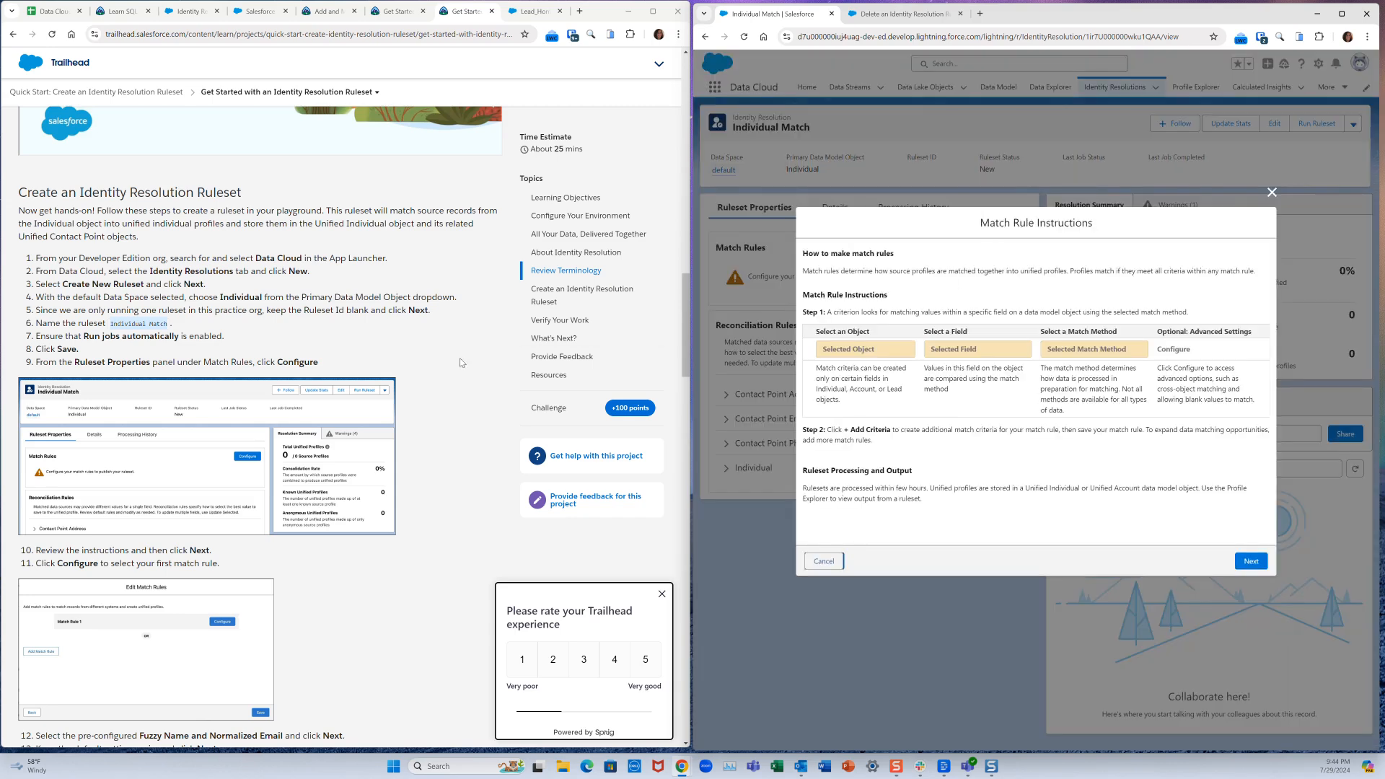
click(1244, 562)
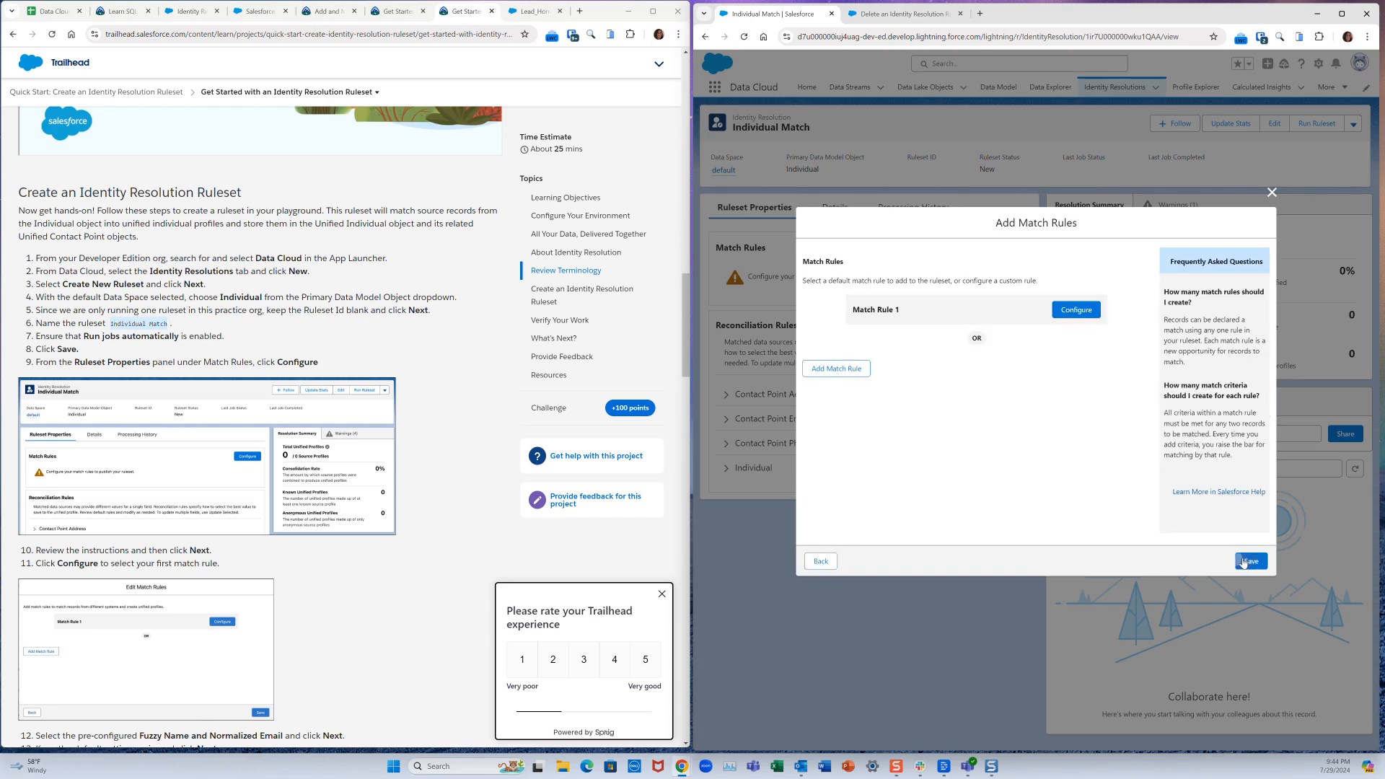
scroll(210, 385, down, 1)
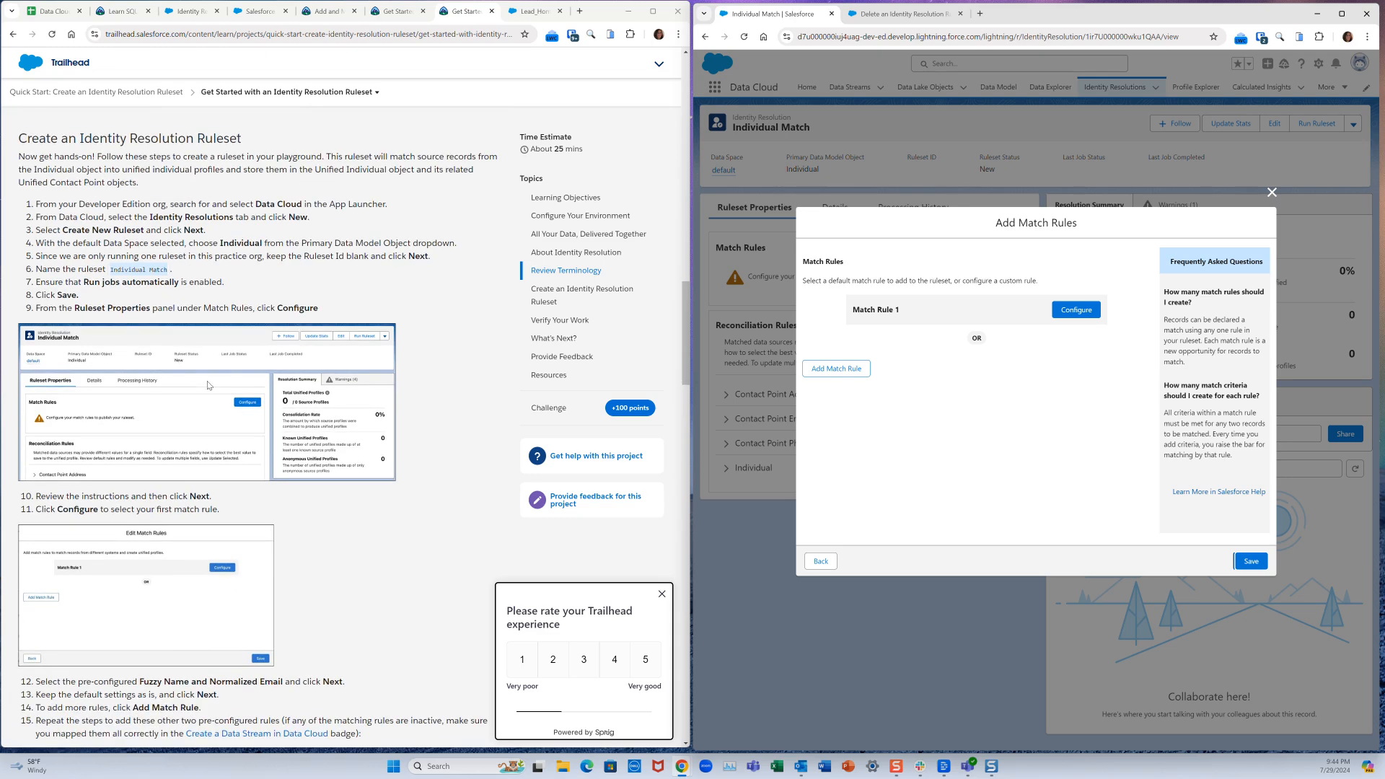
scroll(134, 494, down, 3)
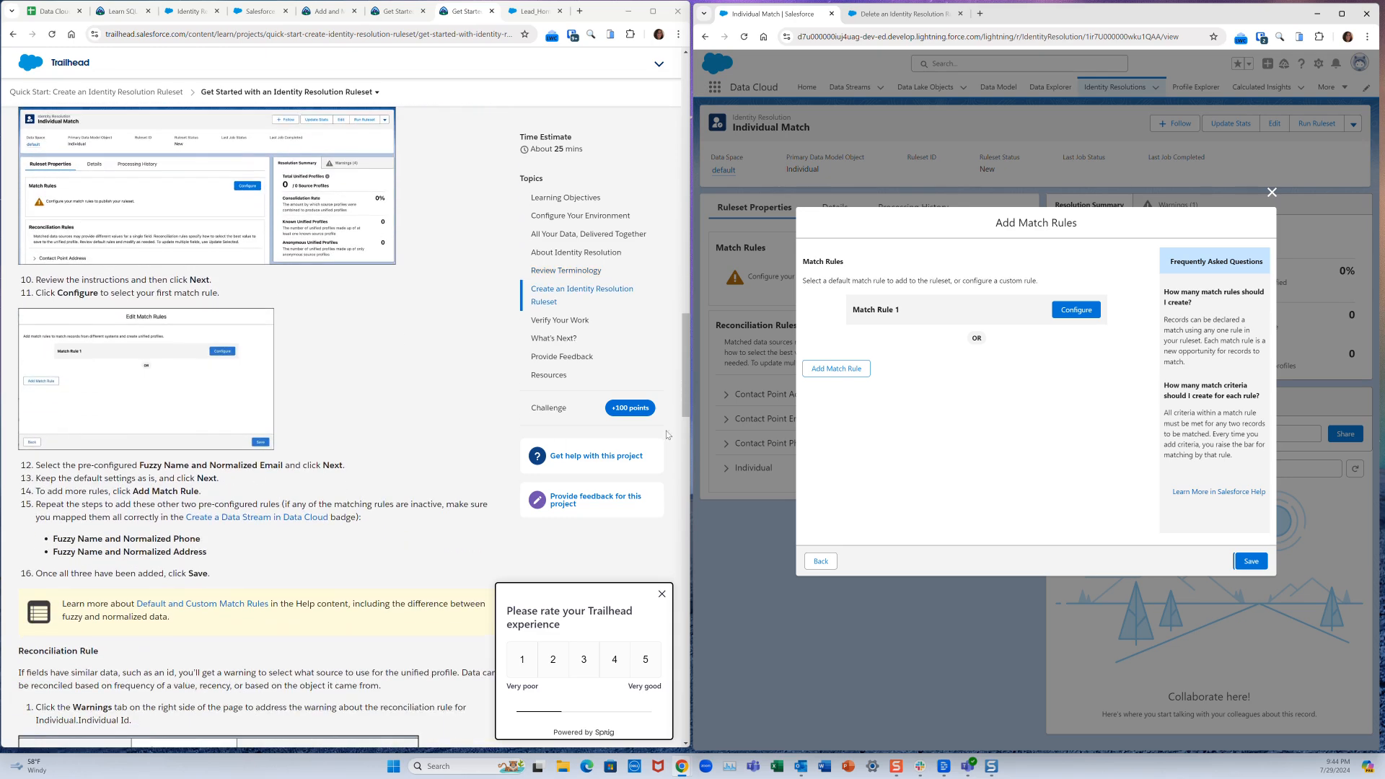
click(1069, 315)
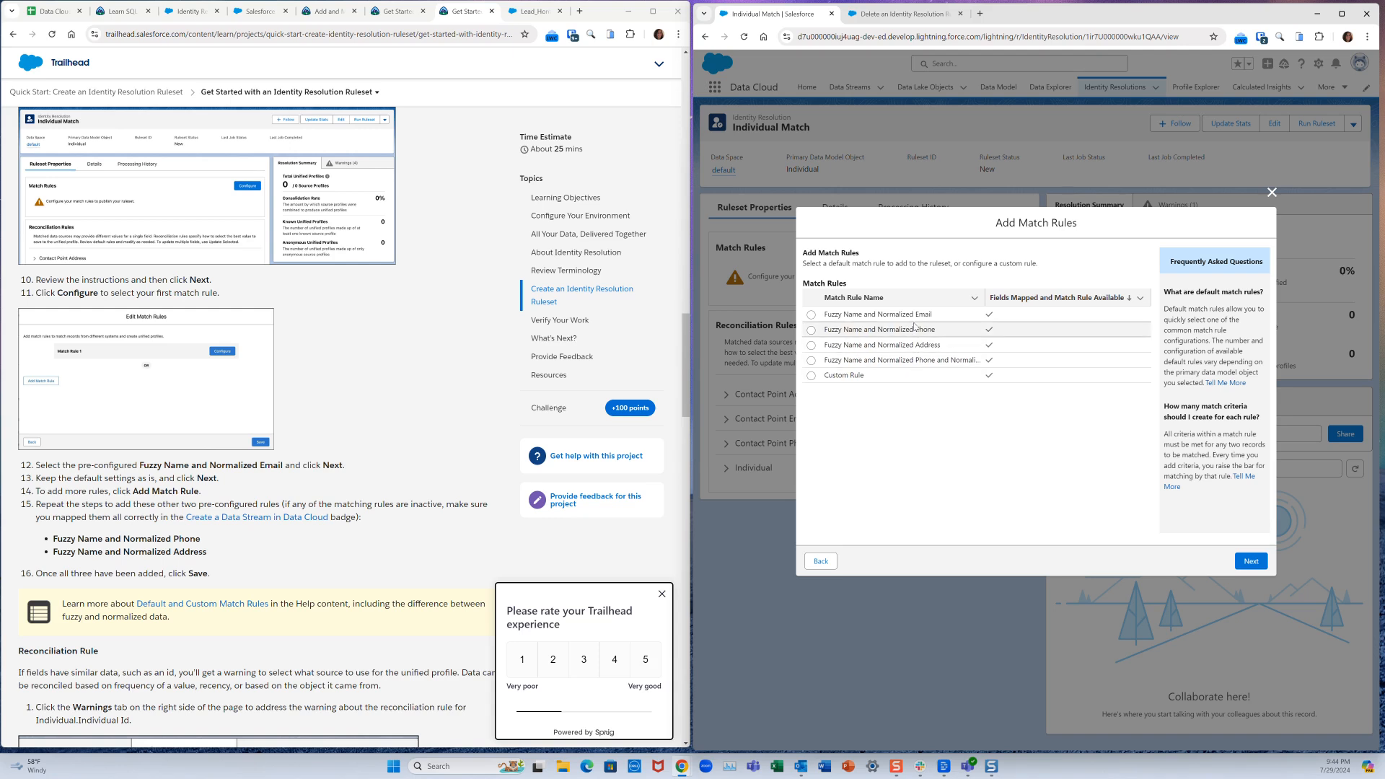
- Add the Fuzzy Name and Normalized Email rule with its default criteria, then start another rule
click(811, 315)
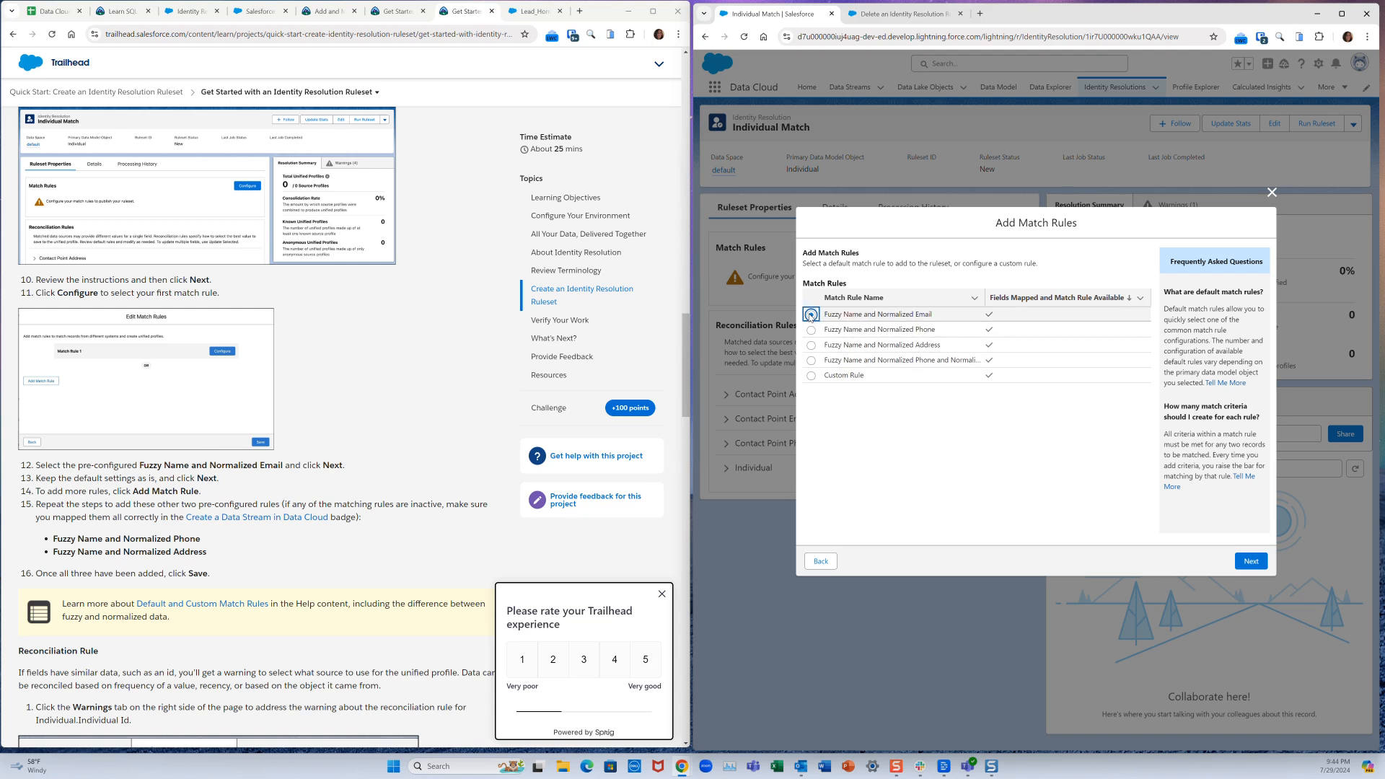
click(1243, 562)
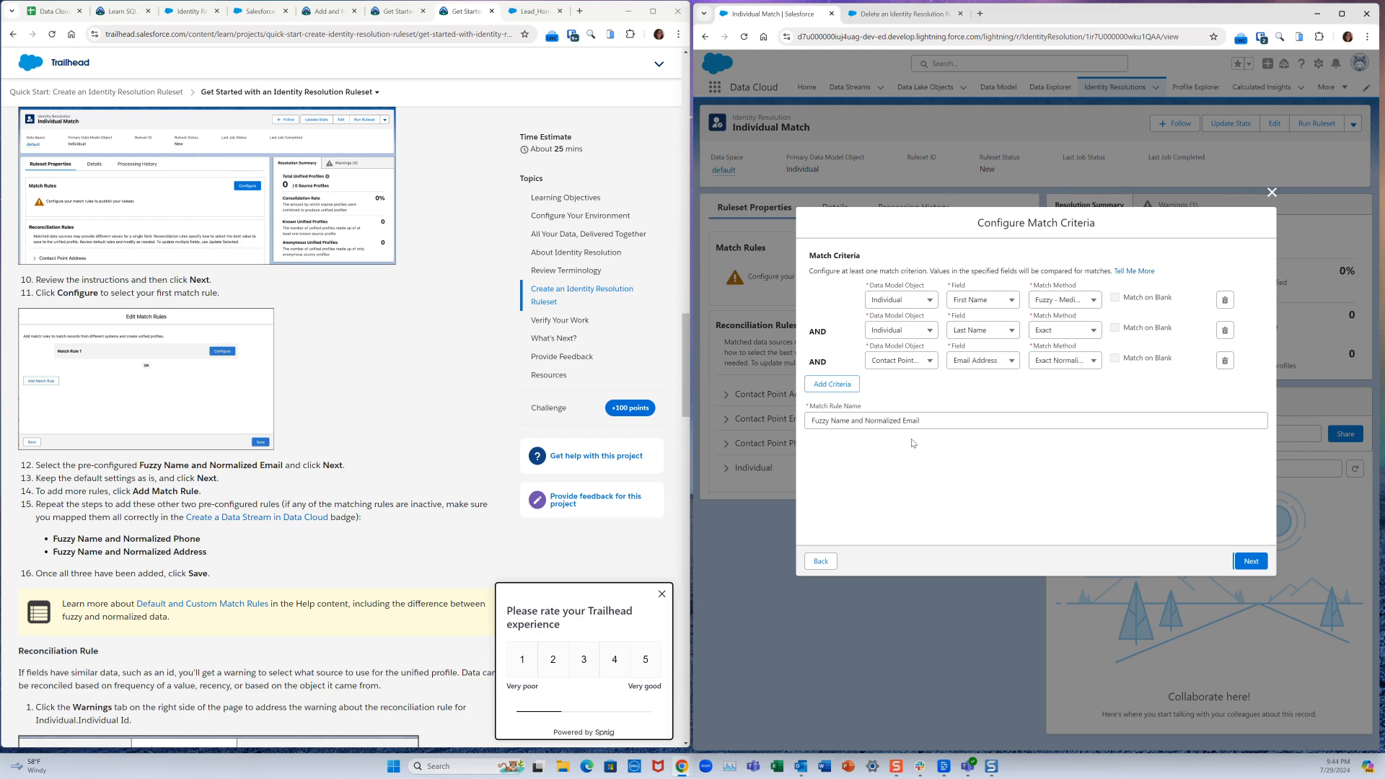
click(1250, 561)
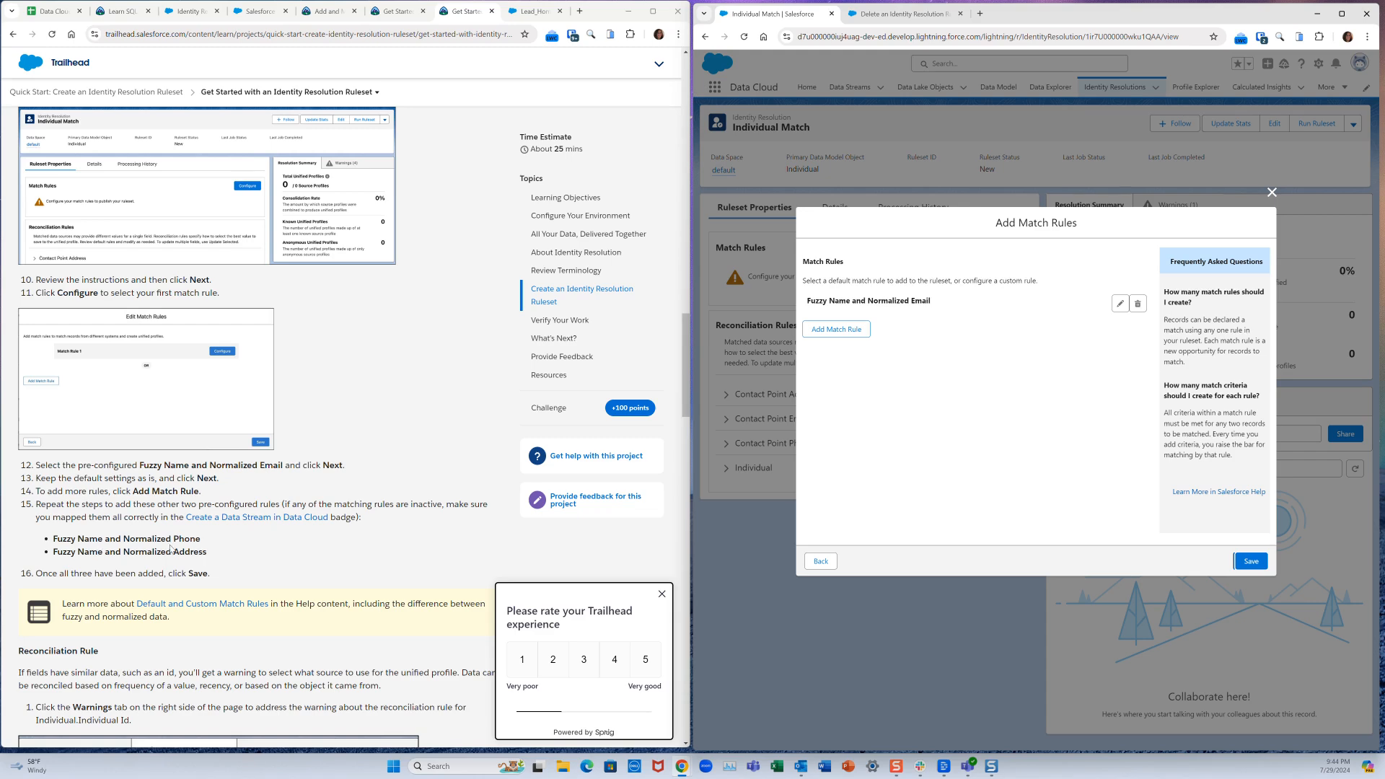
click(839, 330)
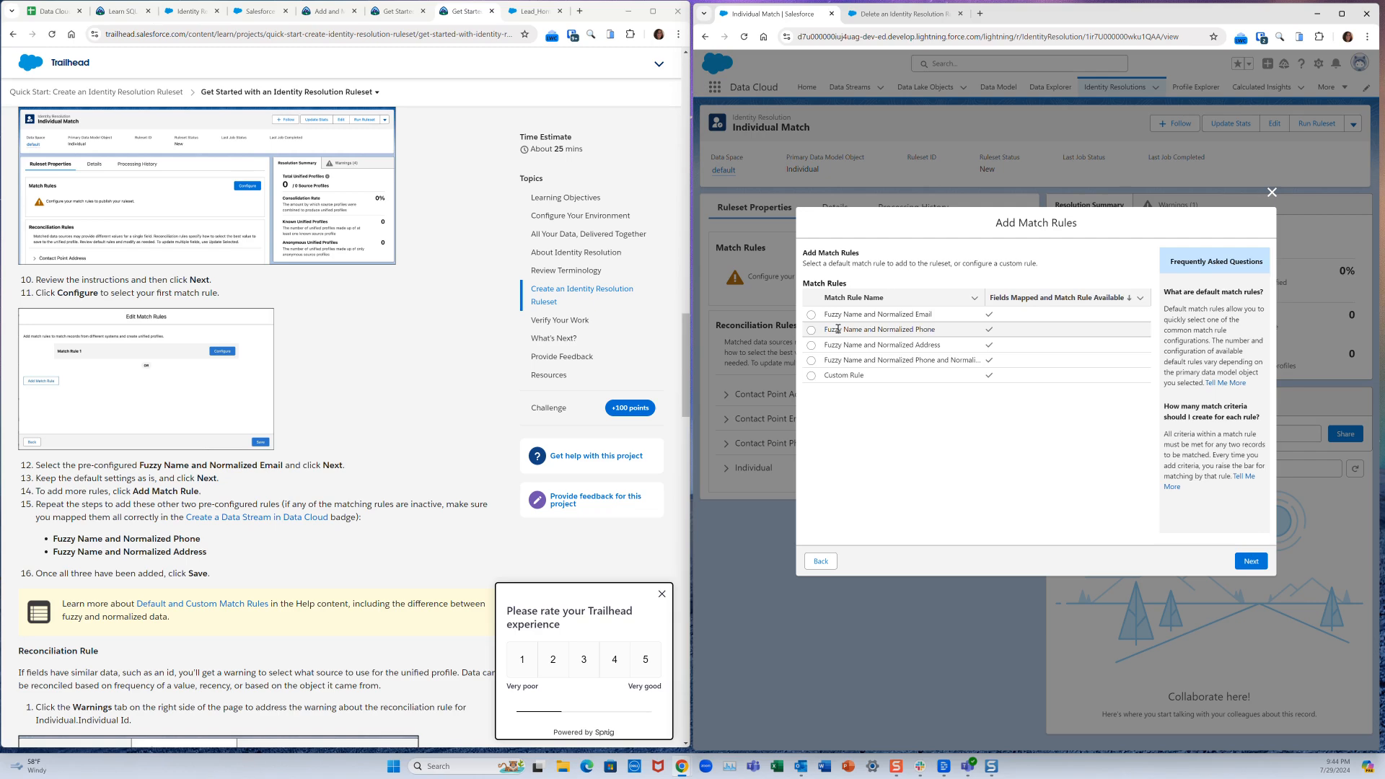
- Add the Fuzzy Name and Normalized Phone rule, leaving its name and phone criteria unchanged
click(812, 331)
click(1253, 561)
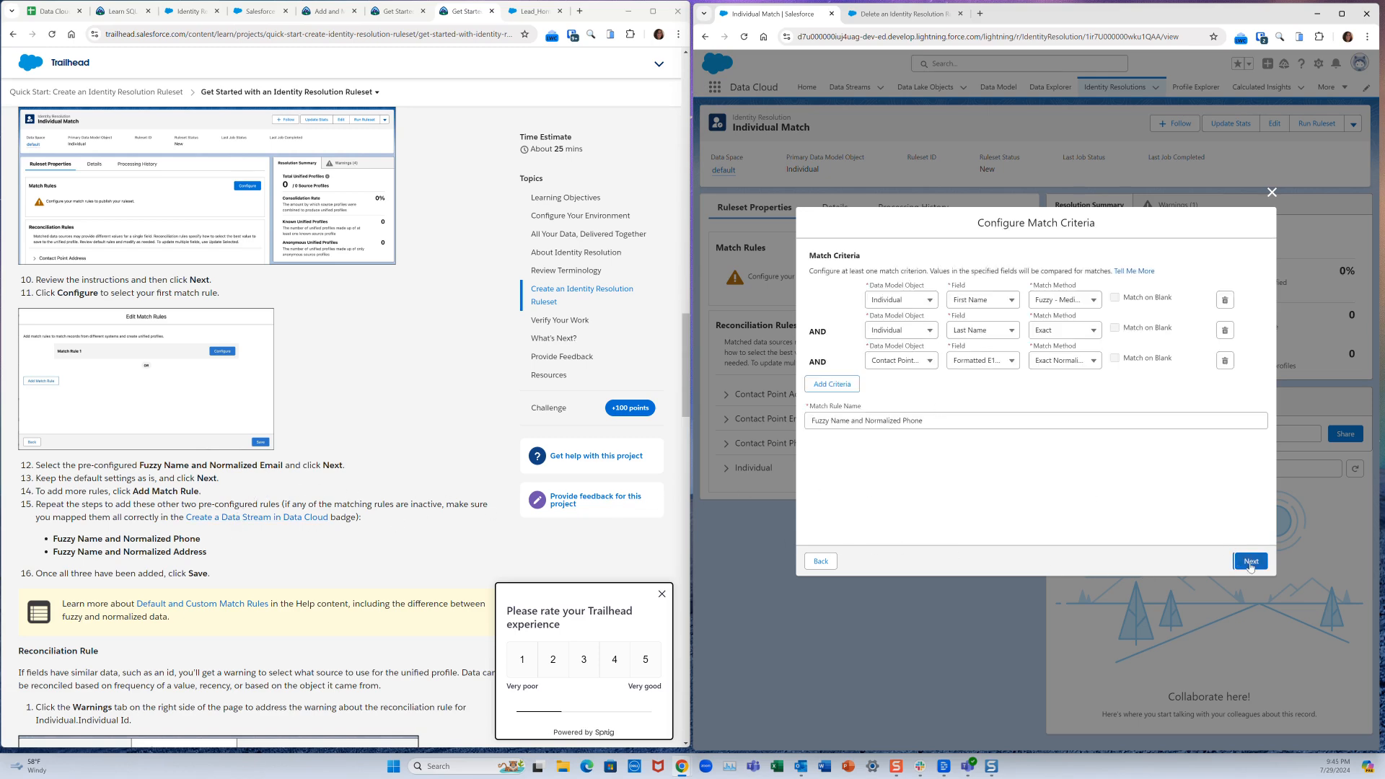
click(1064, 304)
click(1064, 302)
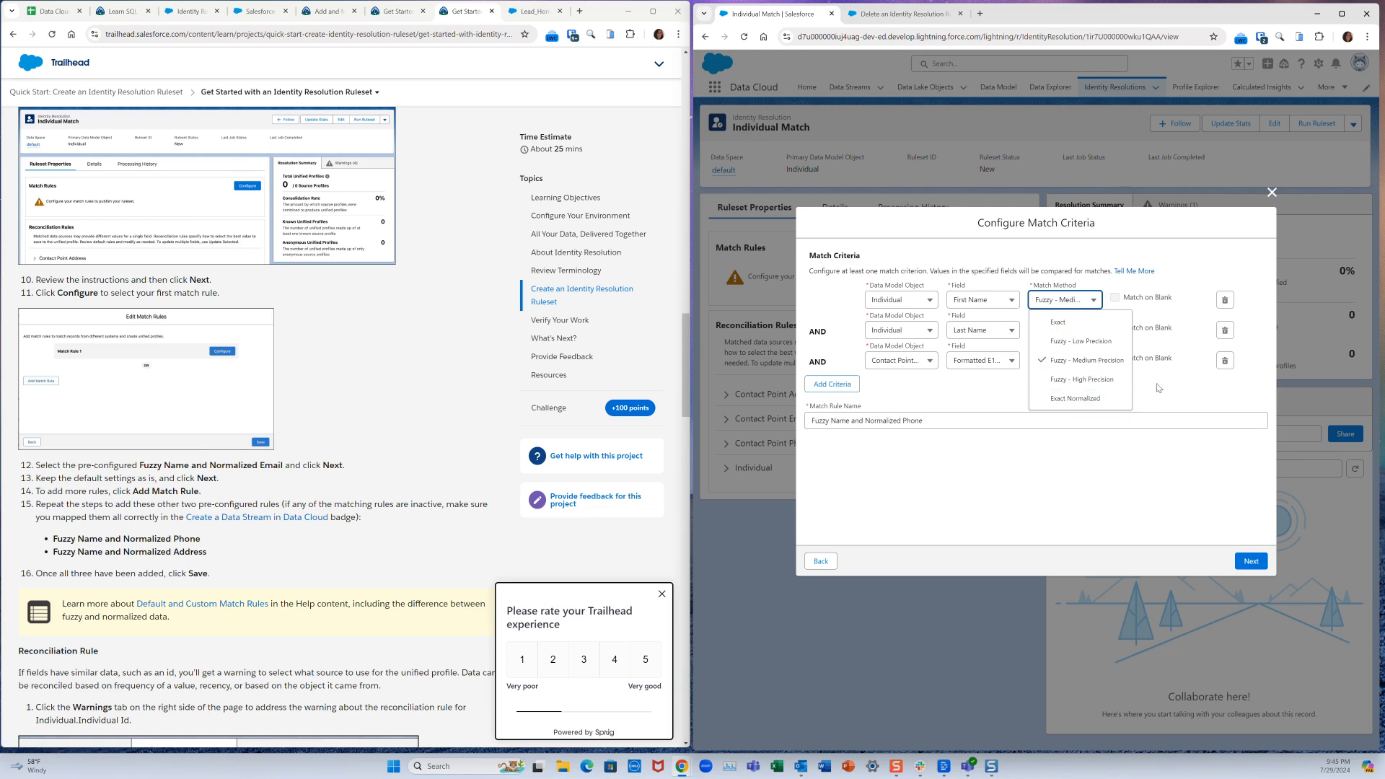
key(Escape)
click(1068, 334)
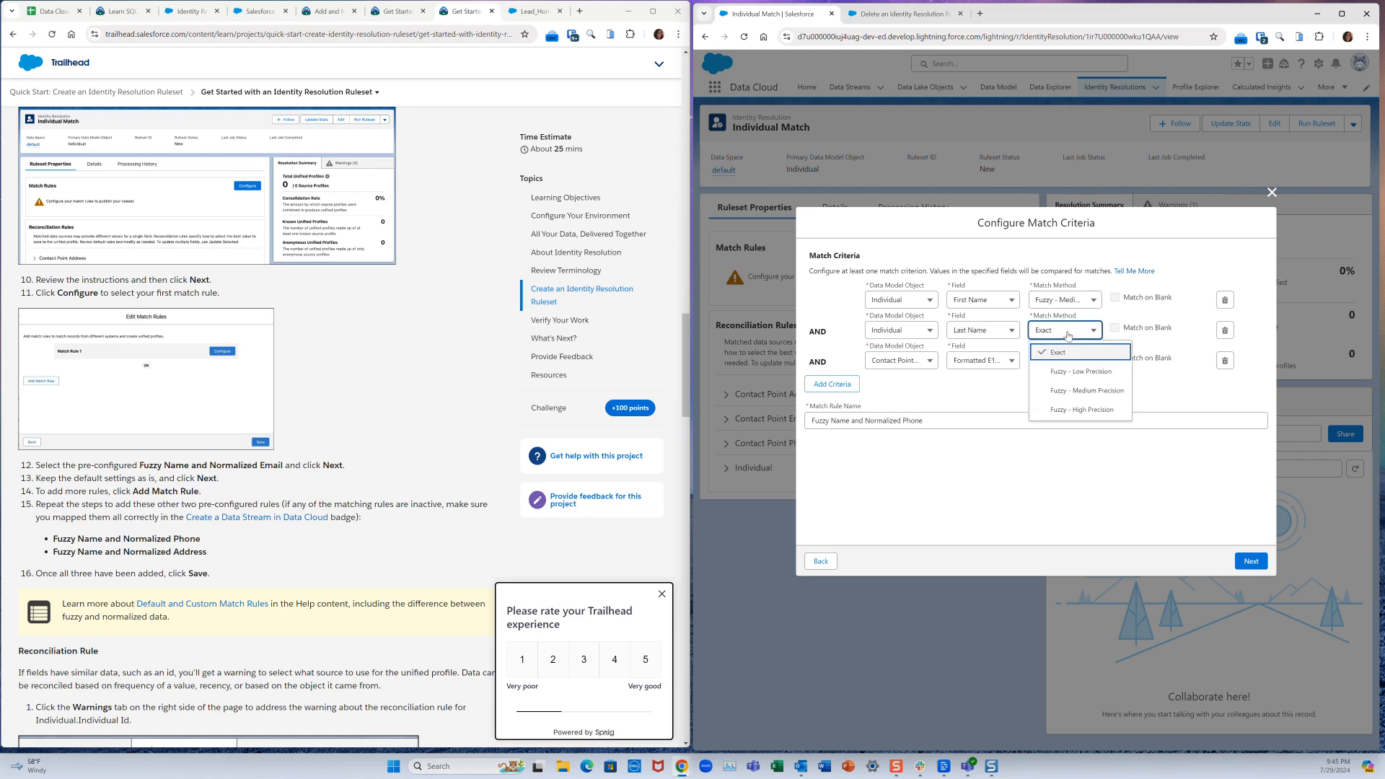
click(1181, 398)
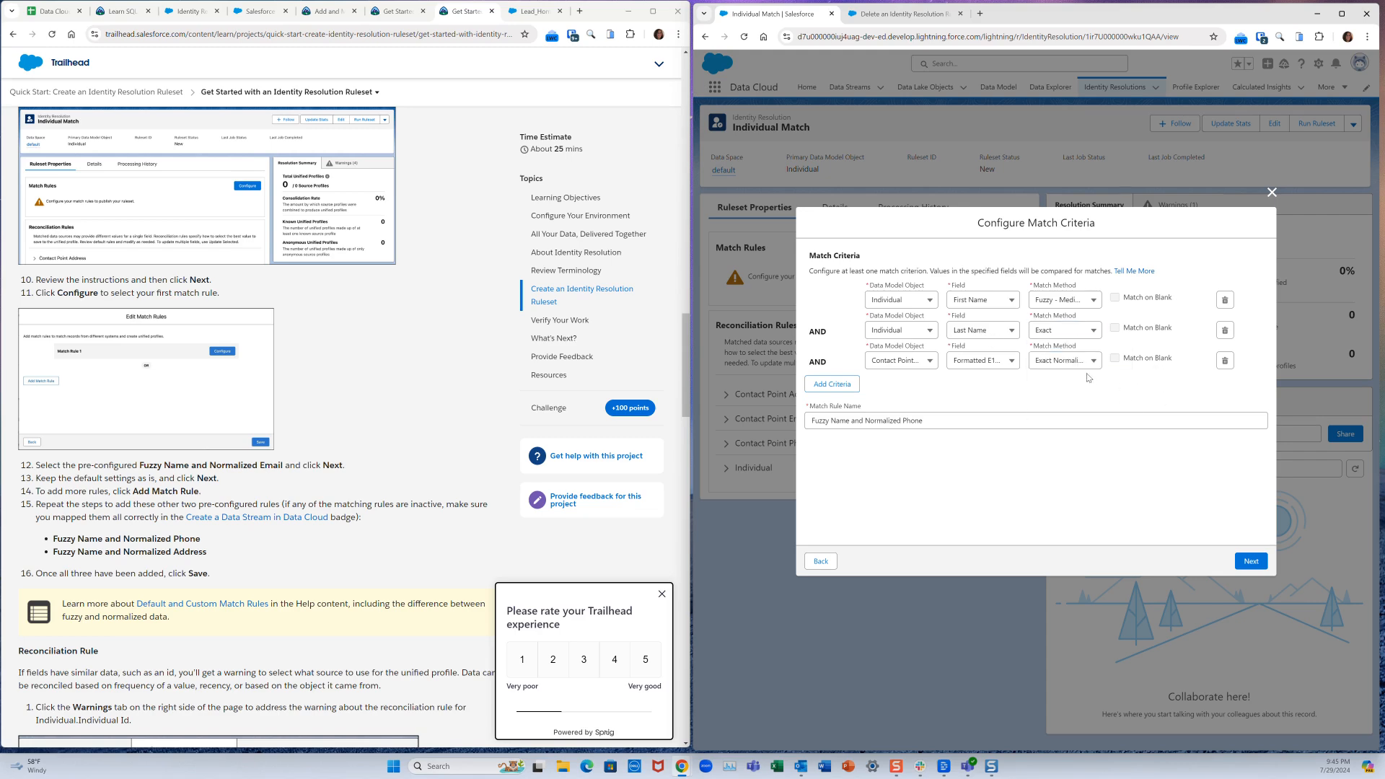
click(987, 362)
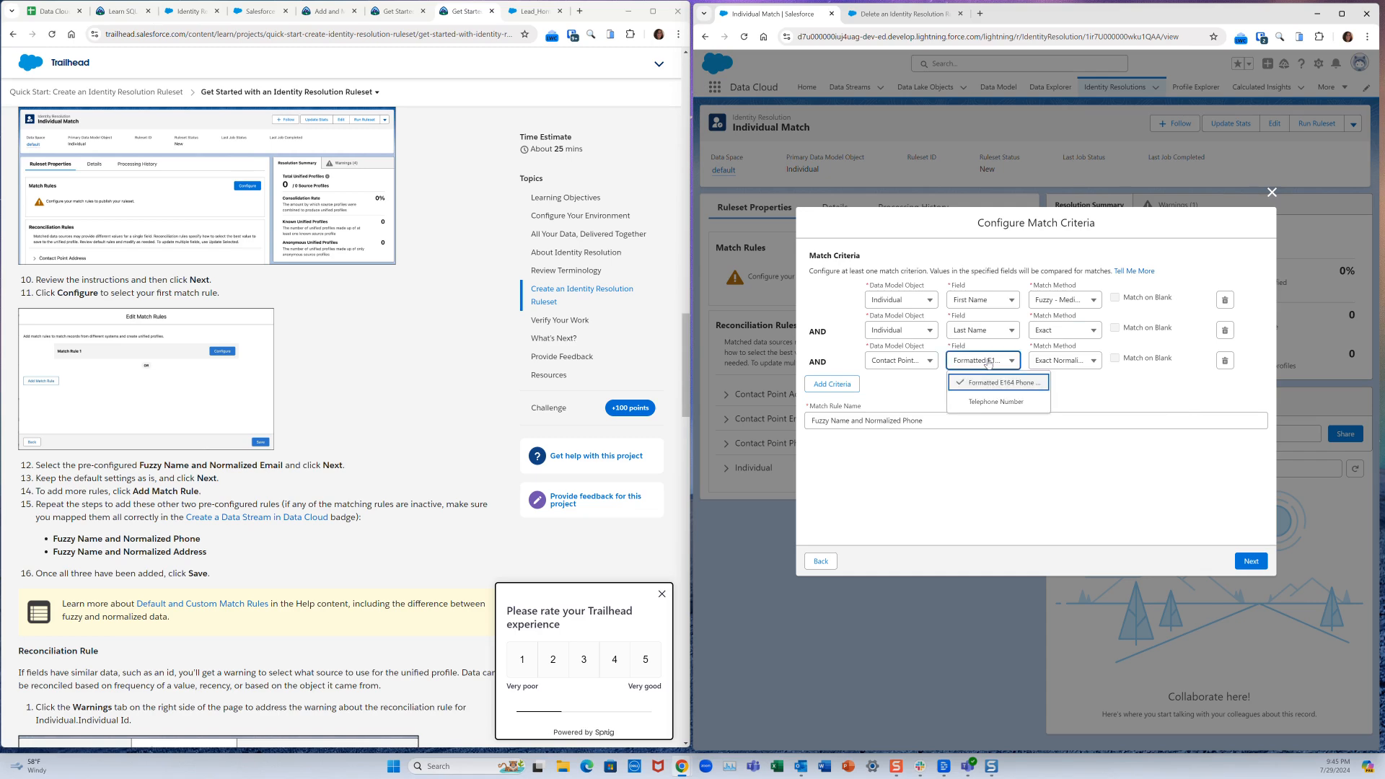
click(1061, 364)
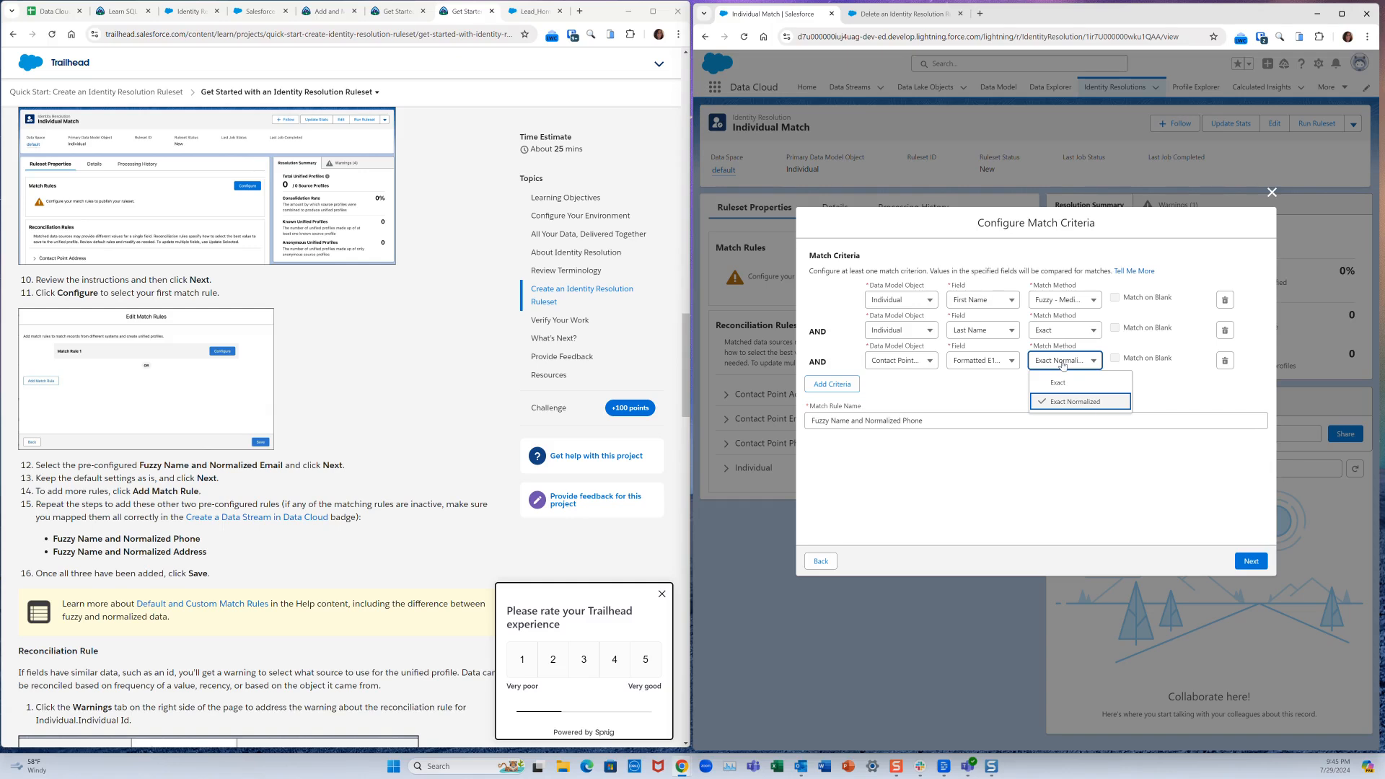
click(1251, 562)
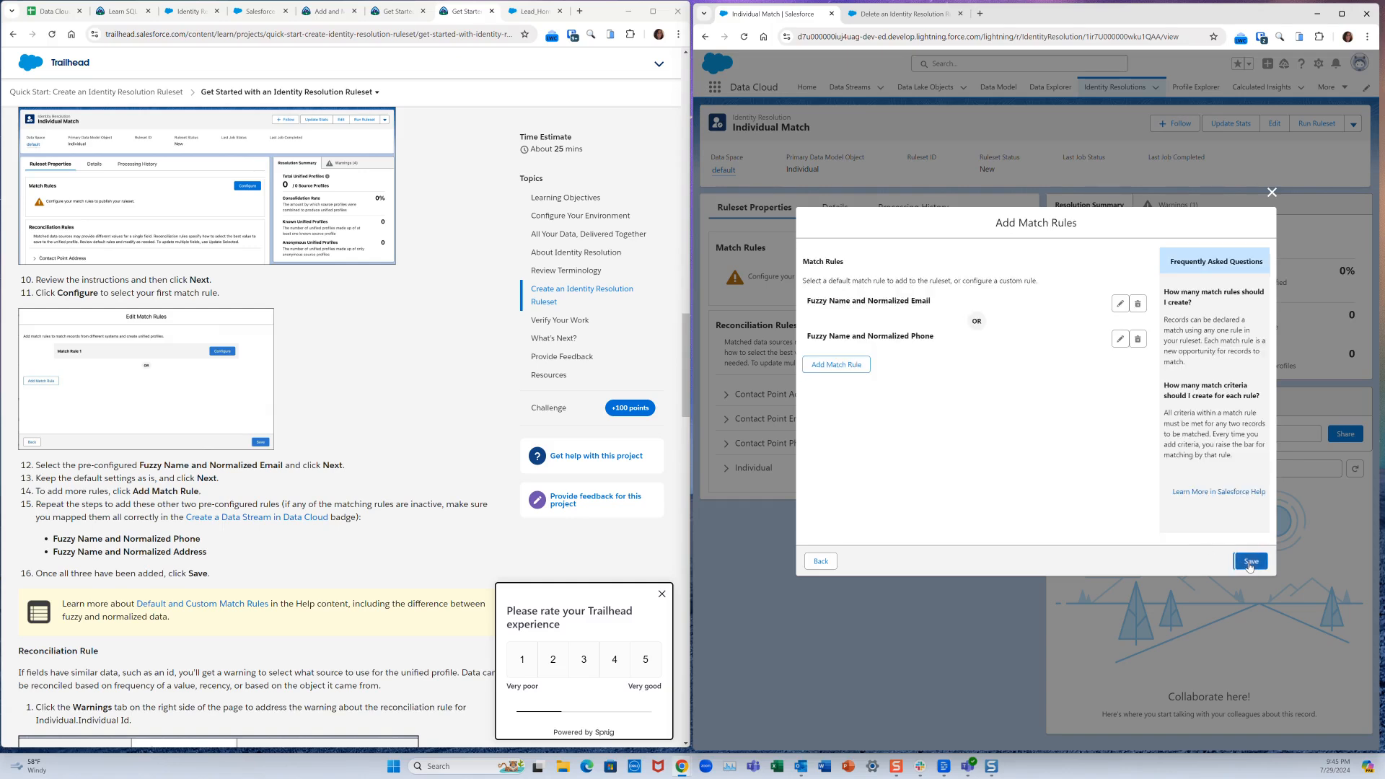
click(841, 365)
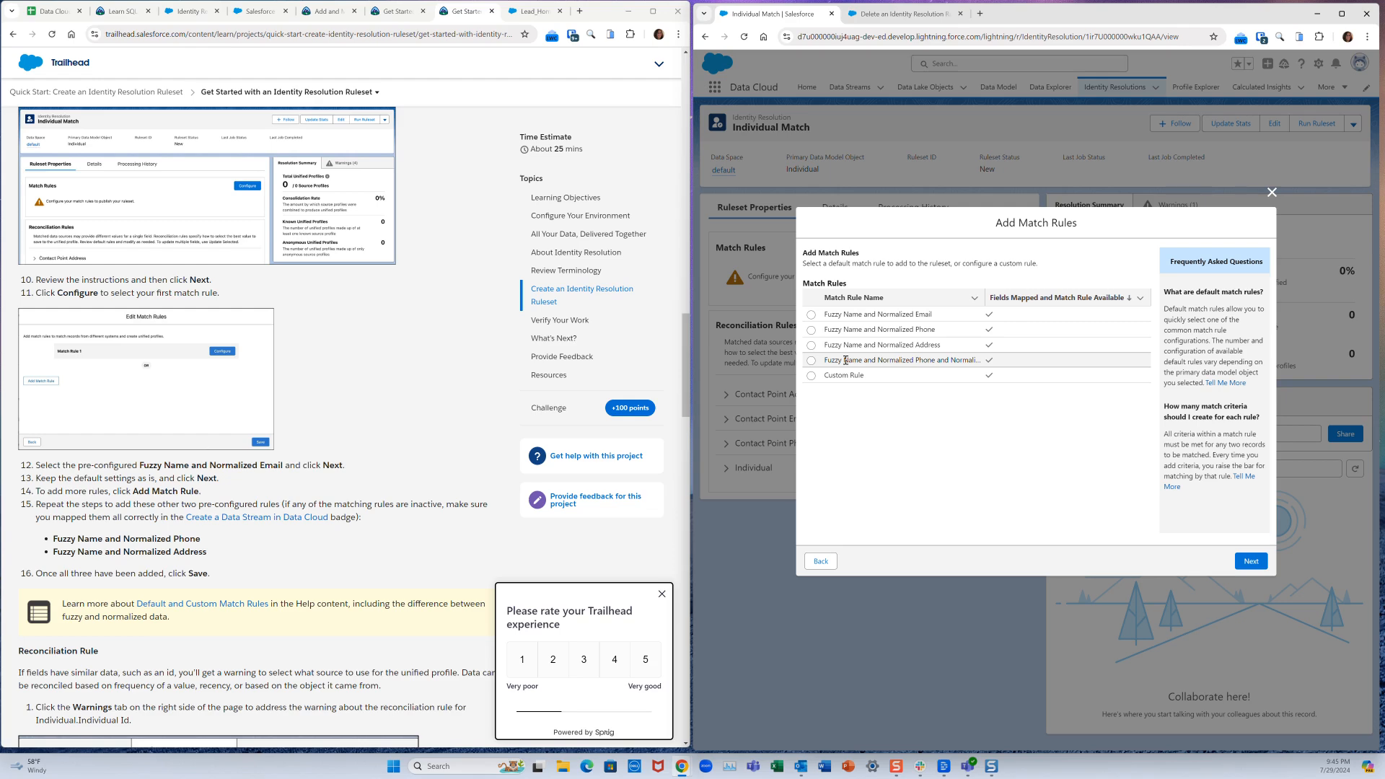
- Add the Fuzzy Name and Normalized Address rule with default criteria and save all three rules
click(811, 345)
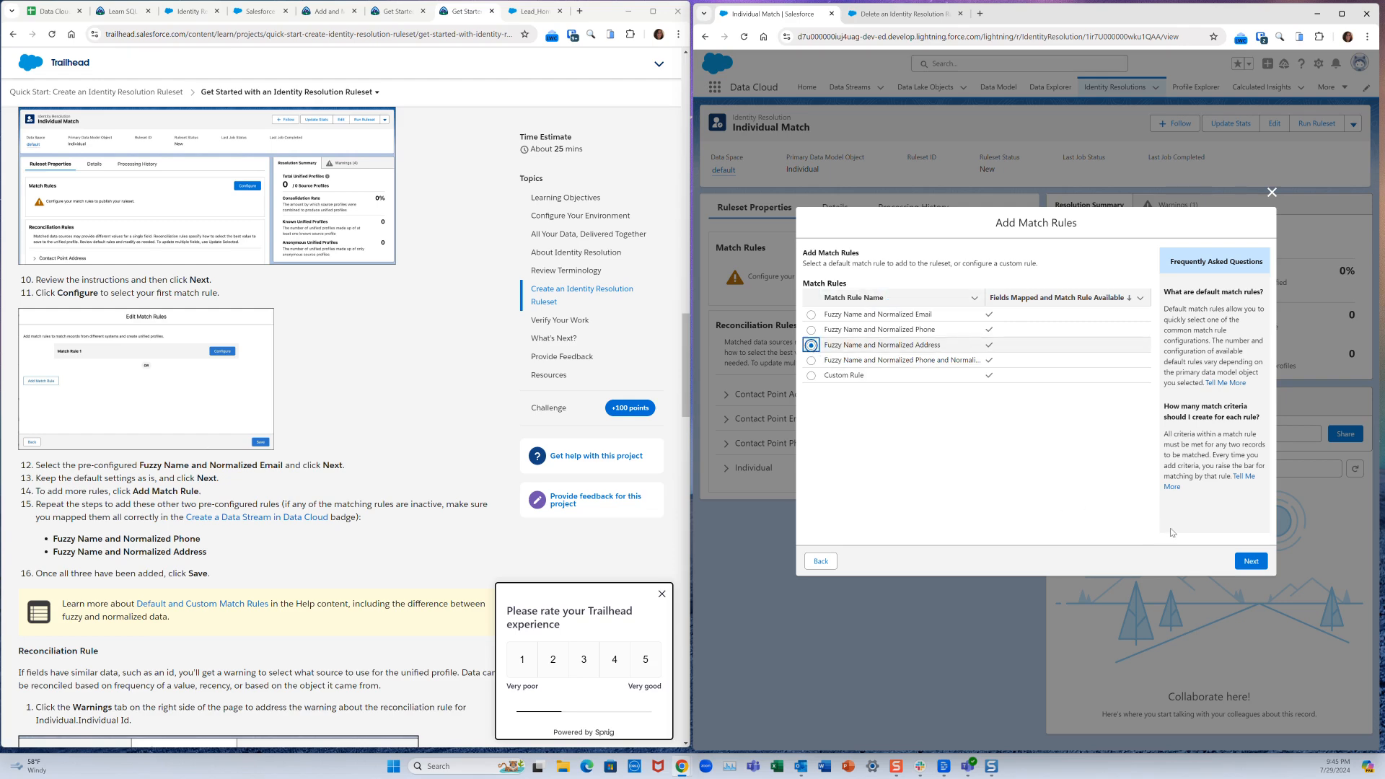
click(1251, 562)
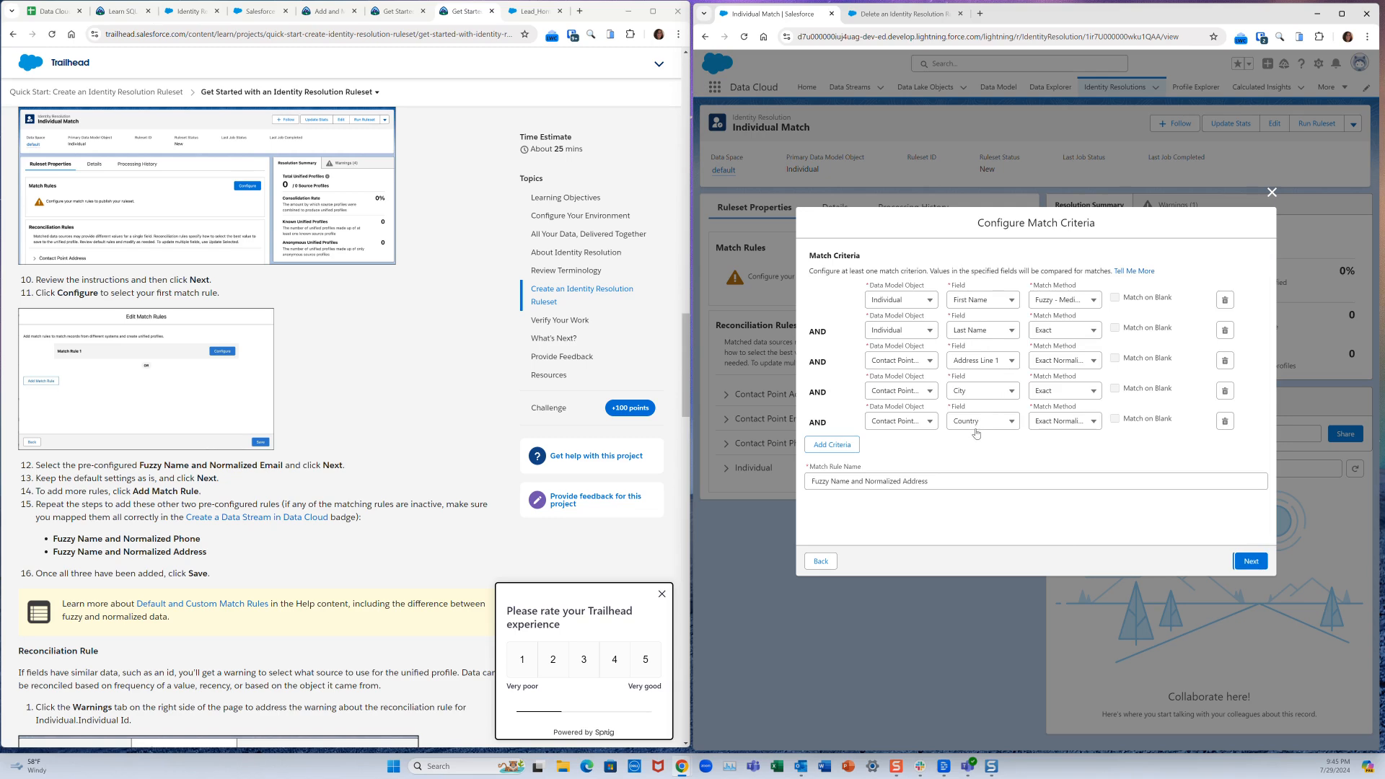
click(1250, 561)
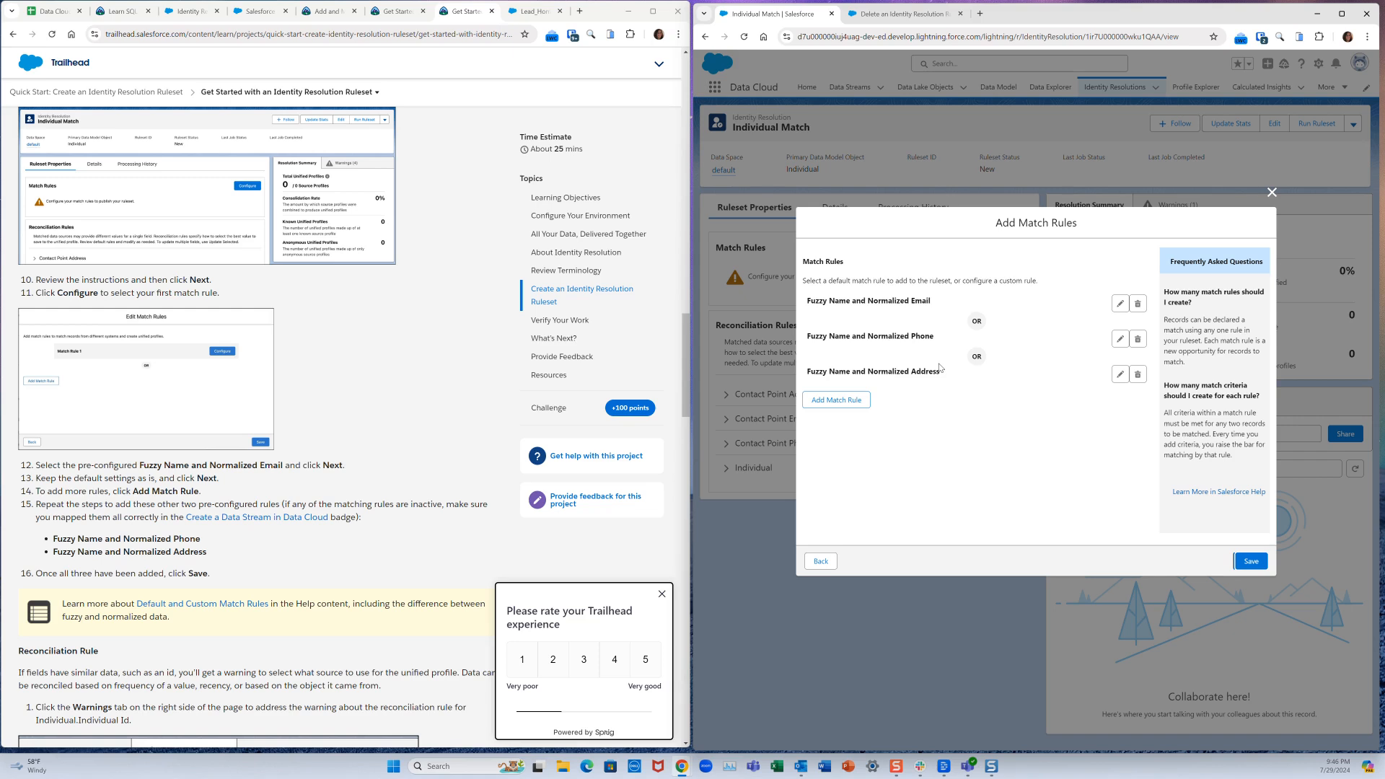
click(1252, 562)
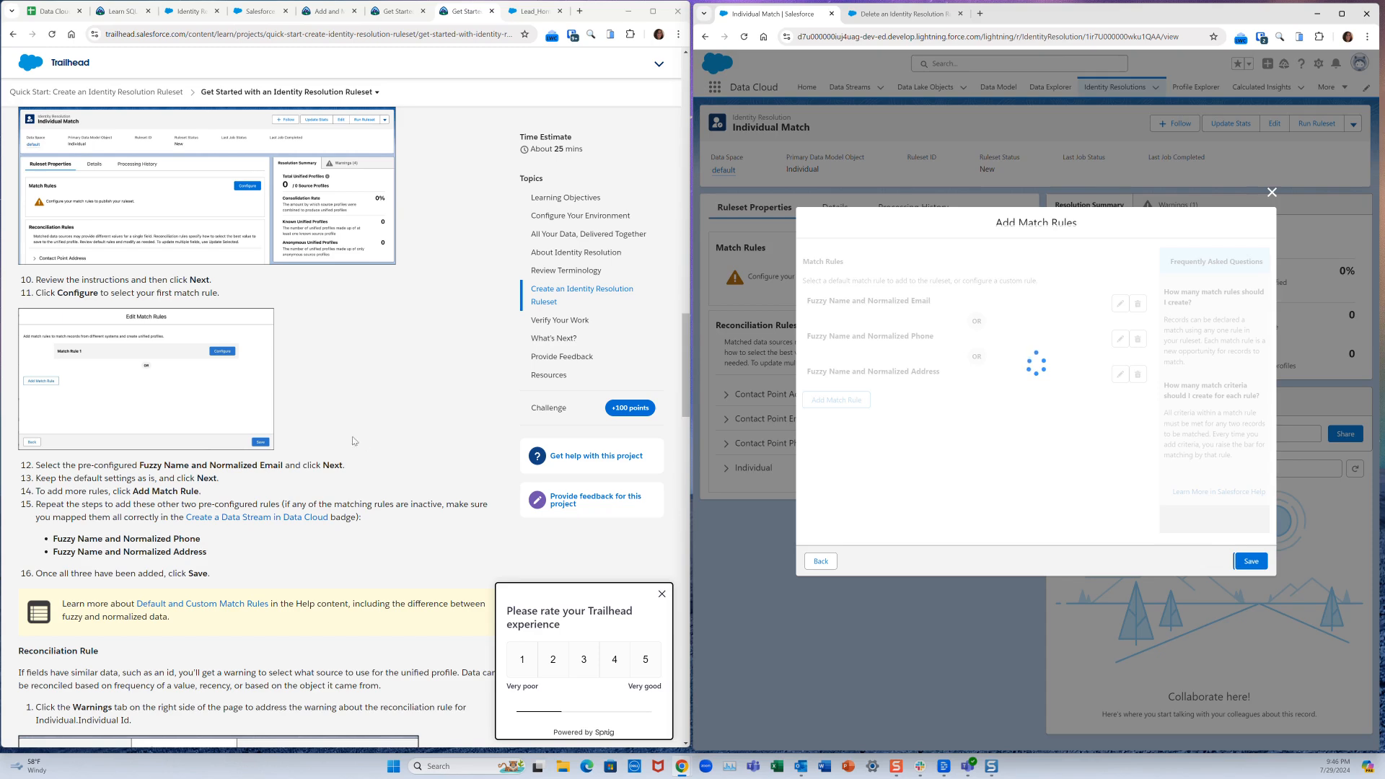
- Scroll through the Individual Match record to check its Published status and In Progress job
scroll(287, 483, down, 3)
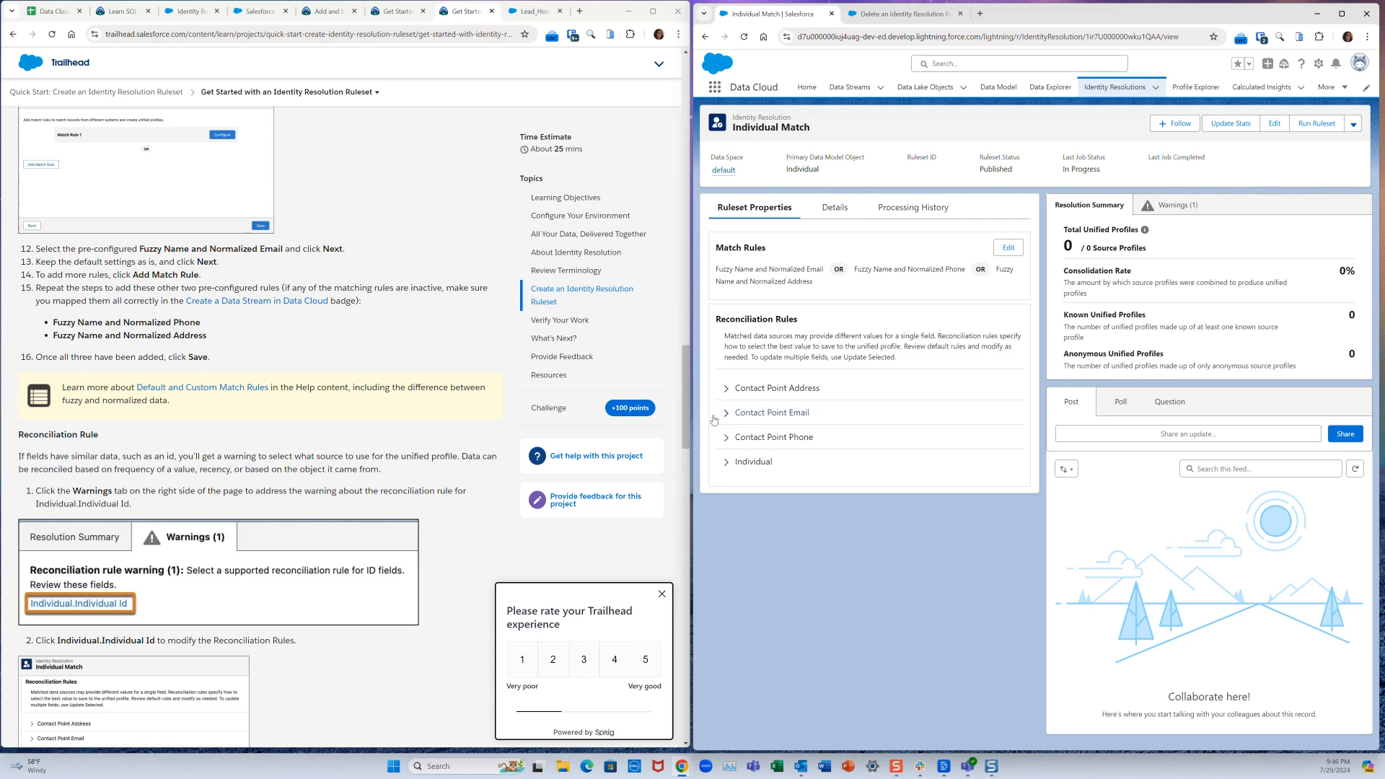
scroll(366, 453, down, 2)
scroll(366, 453, down, 2)
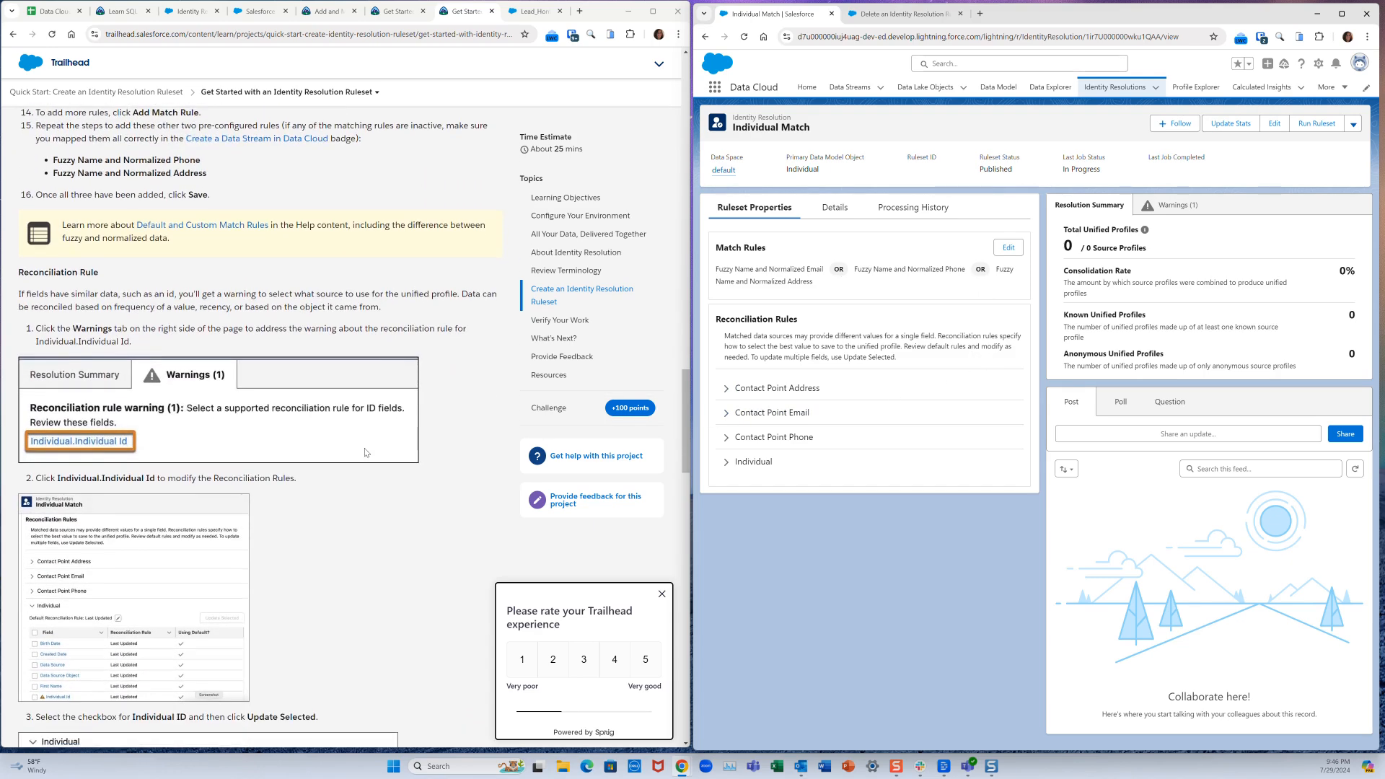
- From the ruleset warning, select the Individual Id field for a reconciliation rule update
click(1171, 206)
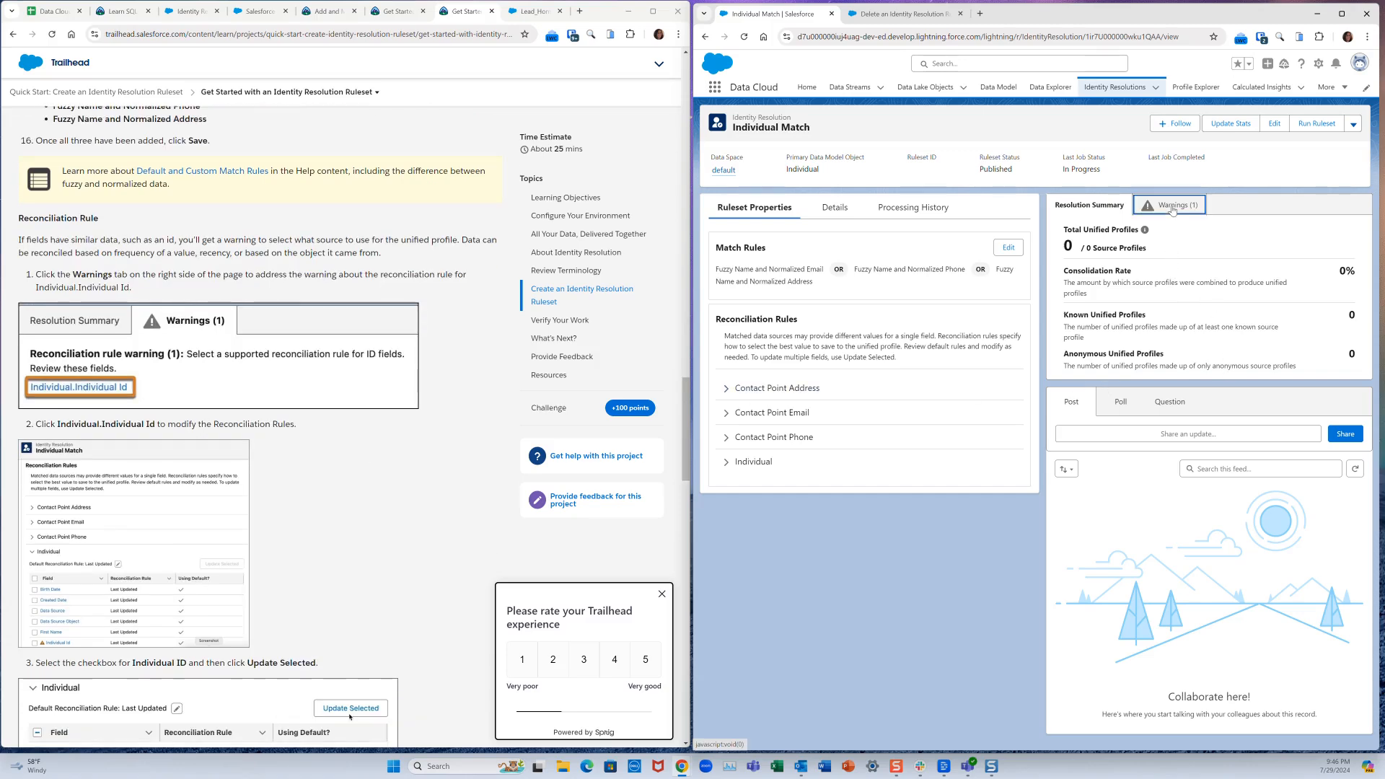
click(1107, 256)
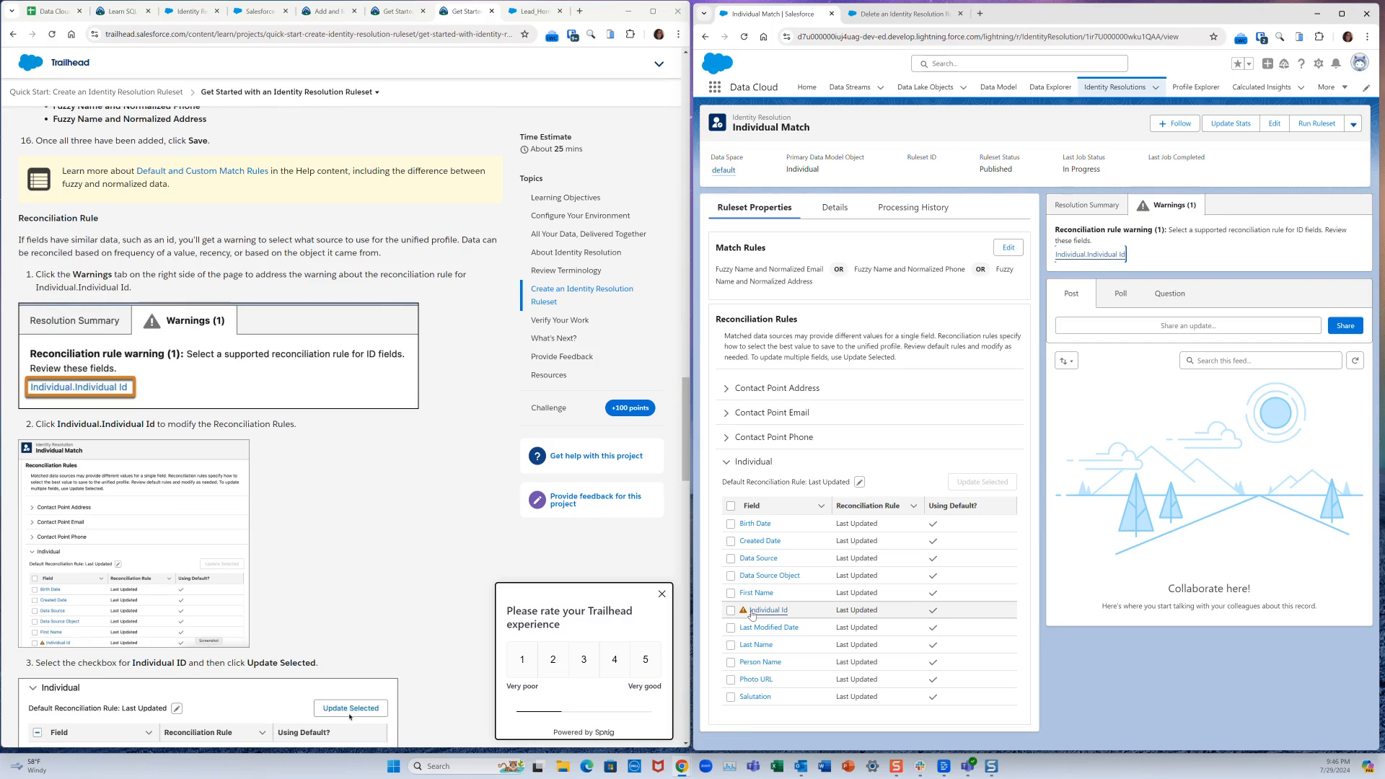
mouse_move(752, 614)
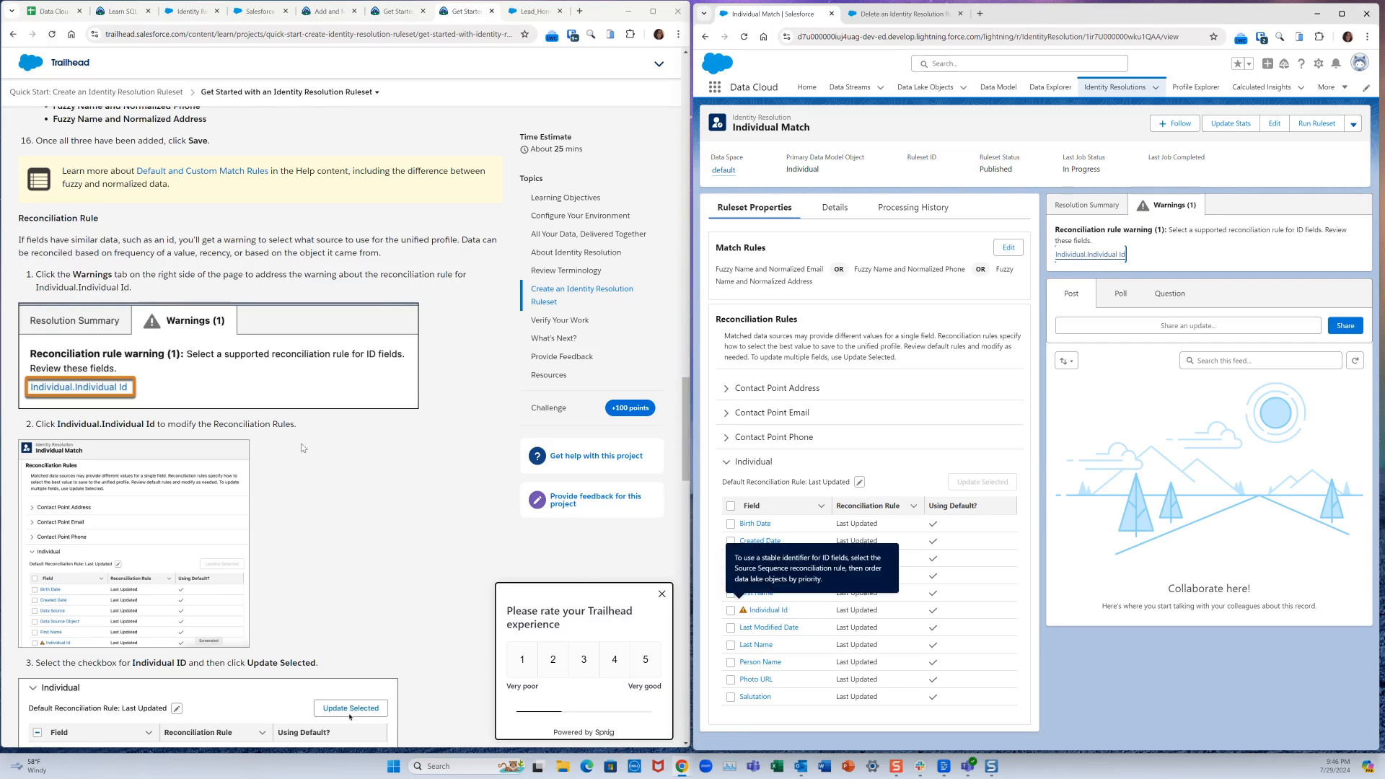
scroll(300, 443, down, 2)
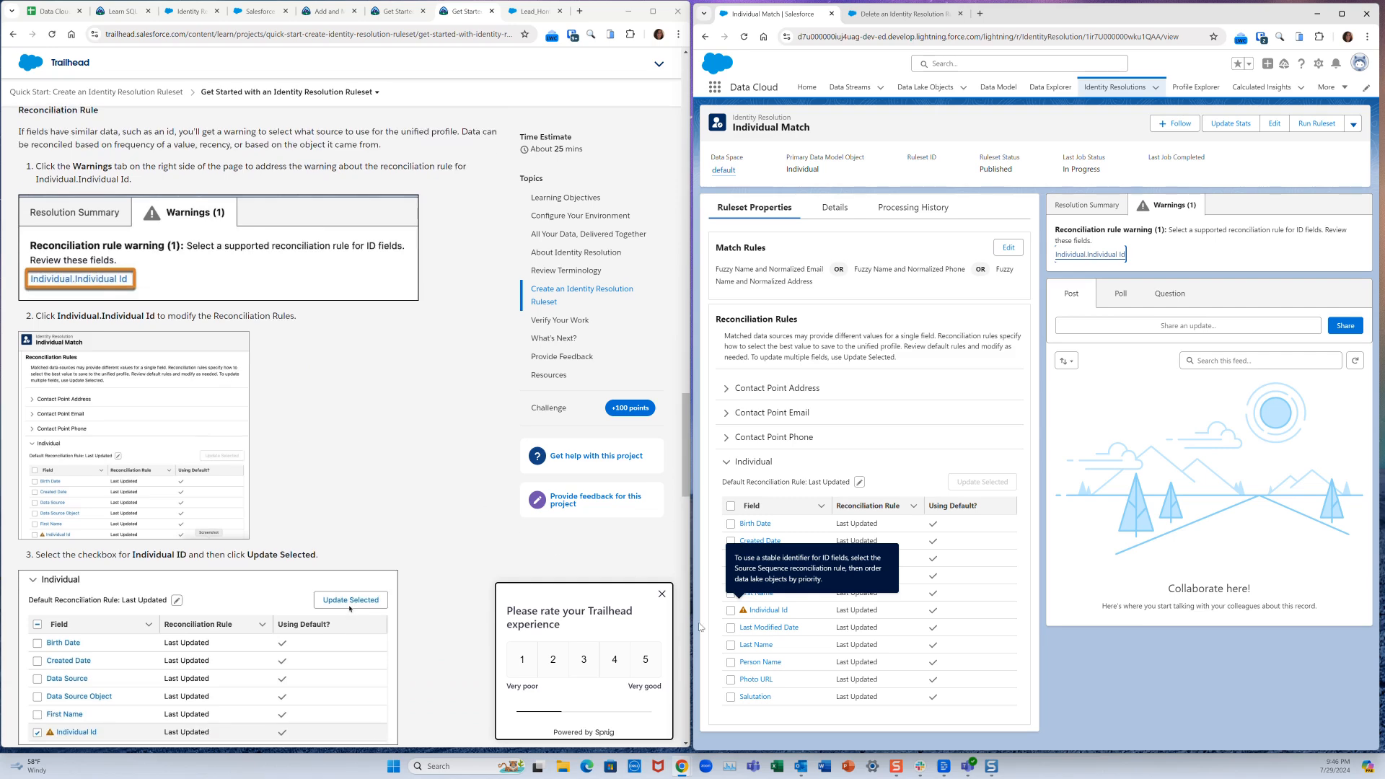
click(732, 610)
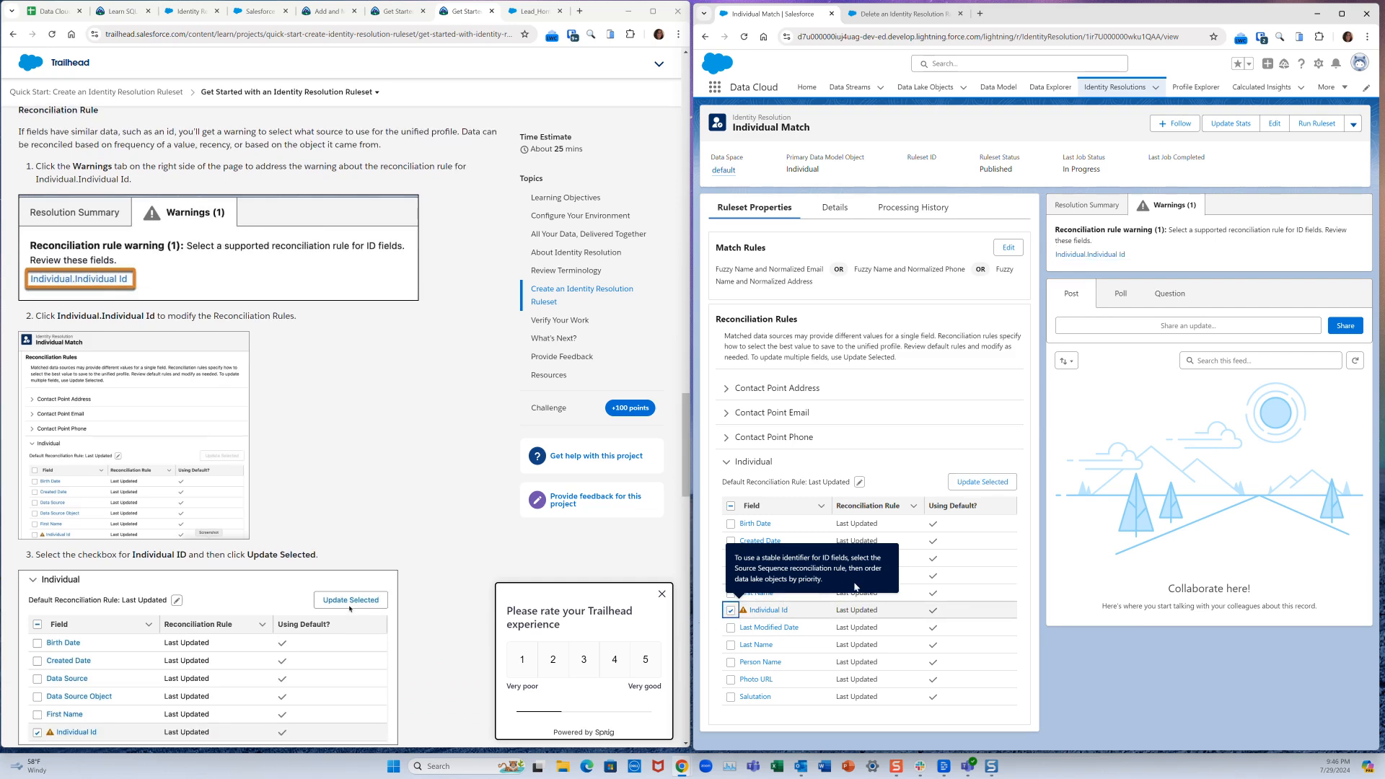
click(983, 482)
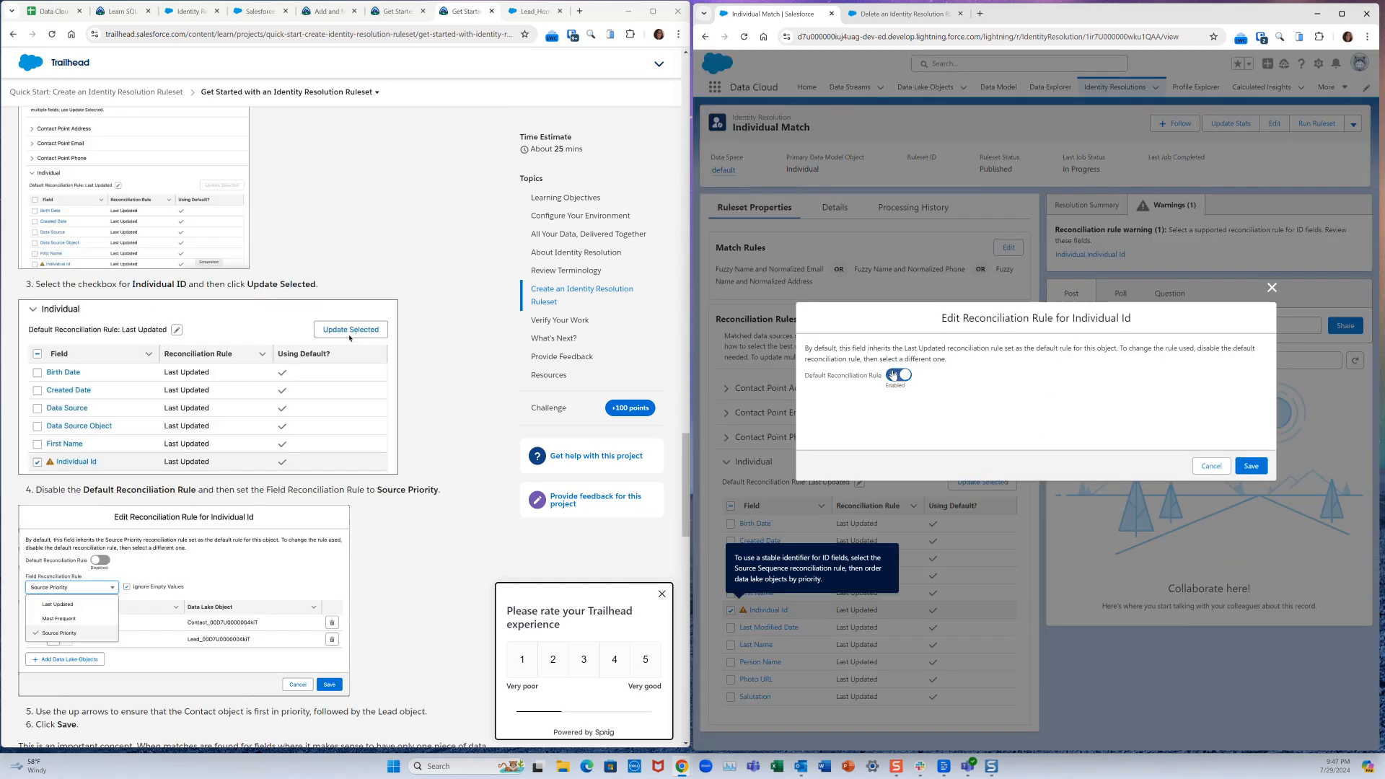
- Set Individual Id to Source Priority, ranking Contact_Home above Lead_Home, and save
key(space)
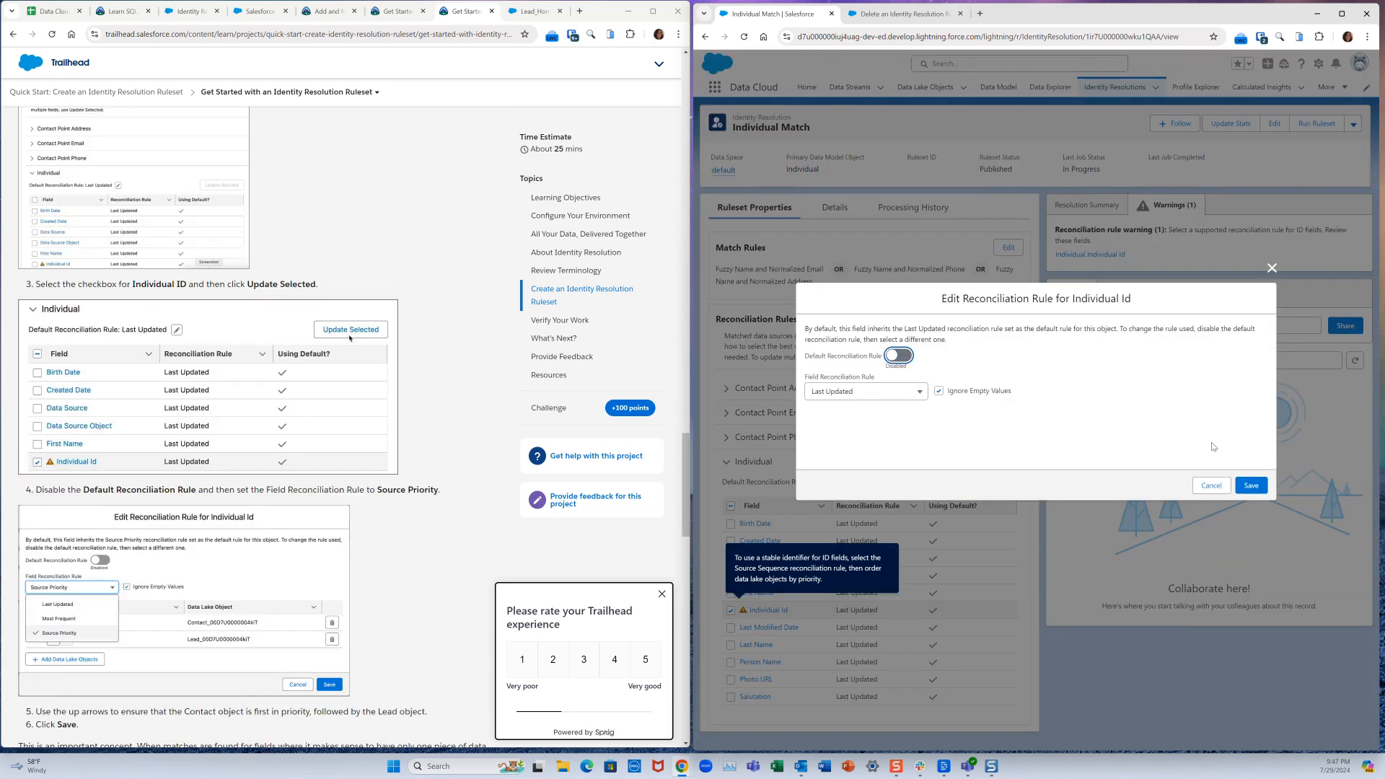
click(884, 398)
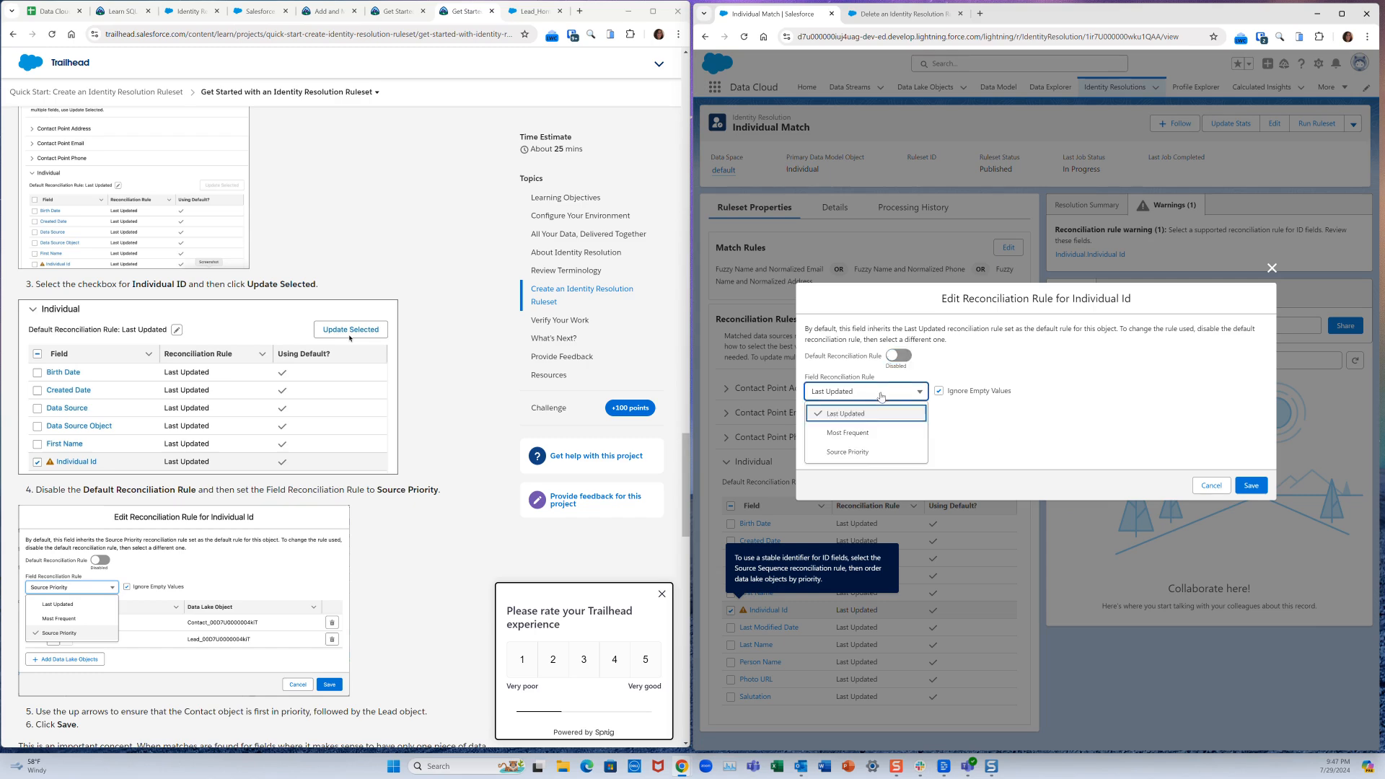
click(859, 457)
click(916, 377)
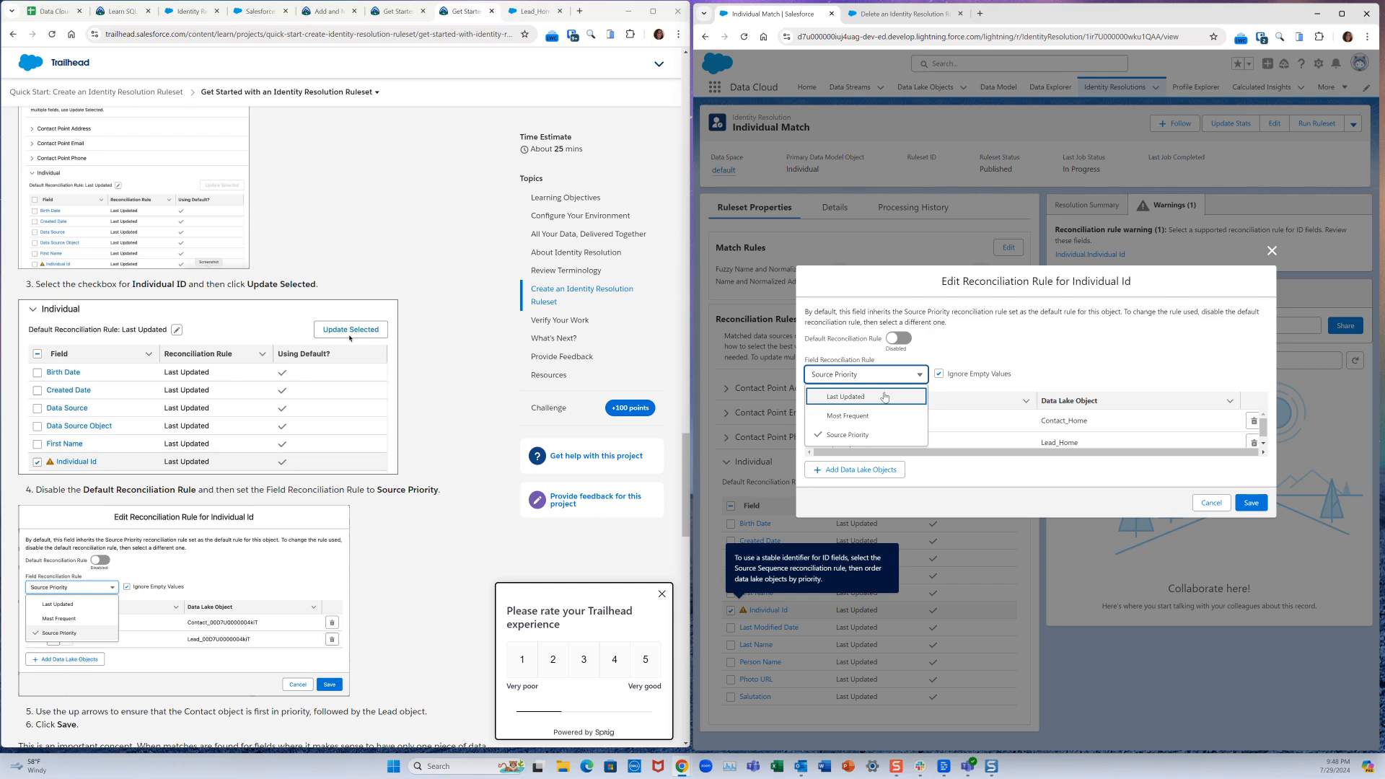
click(877, 436)
scroll(877, 432, down, 1)
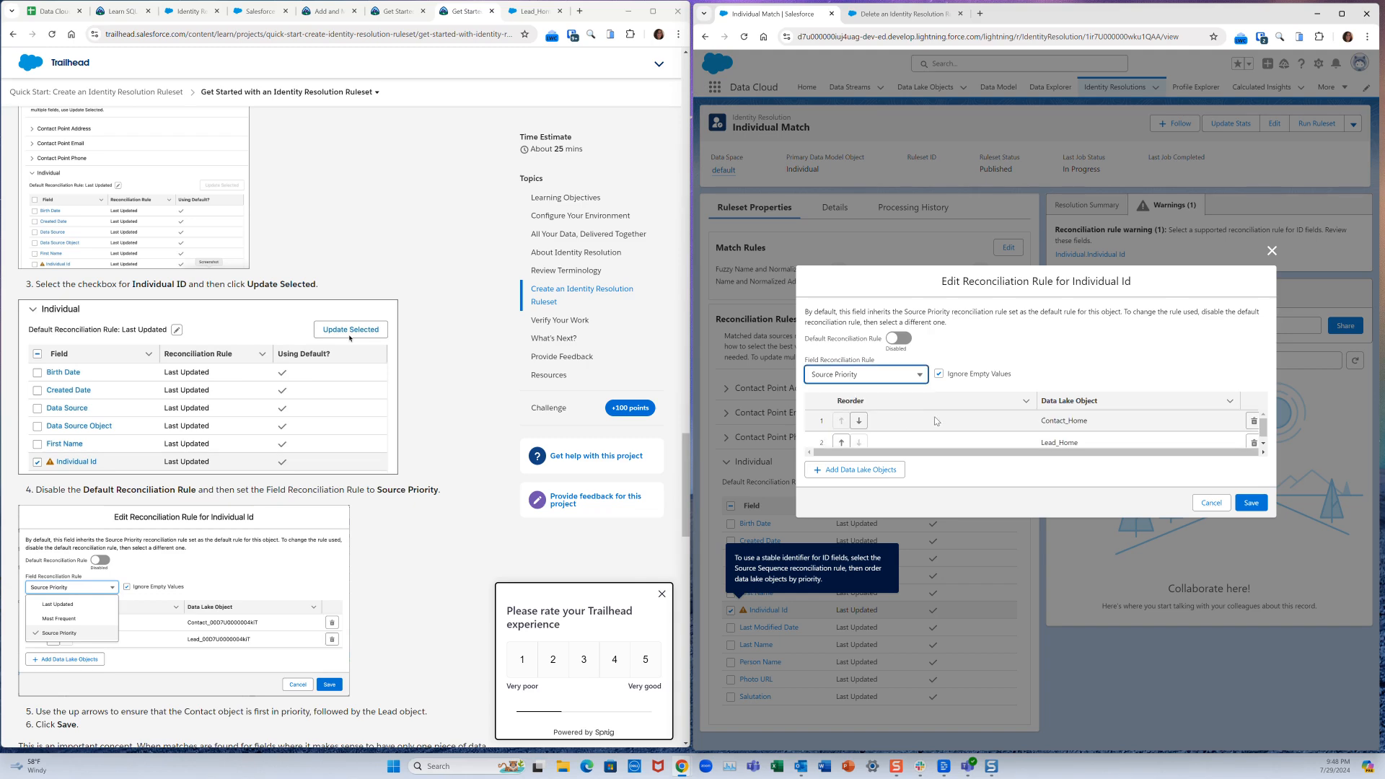
scroll(399, 511, down, 2)
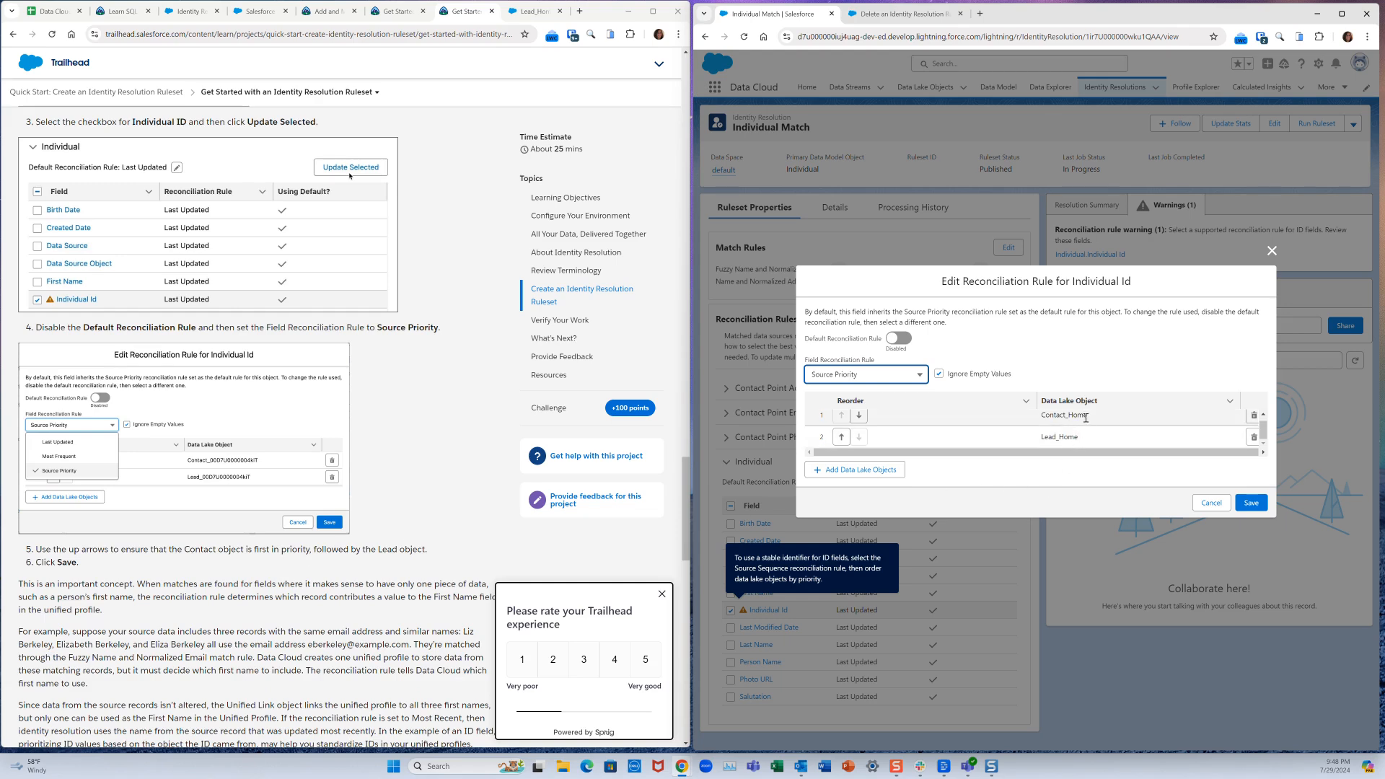
click(842, 438)
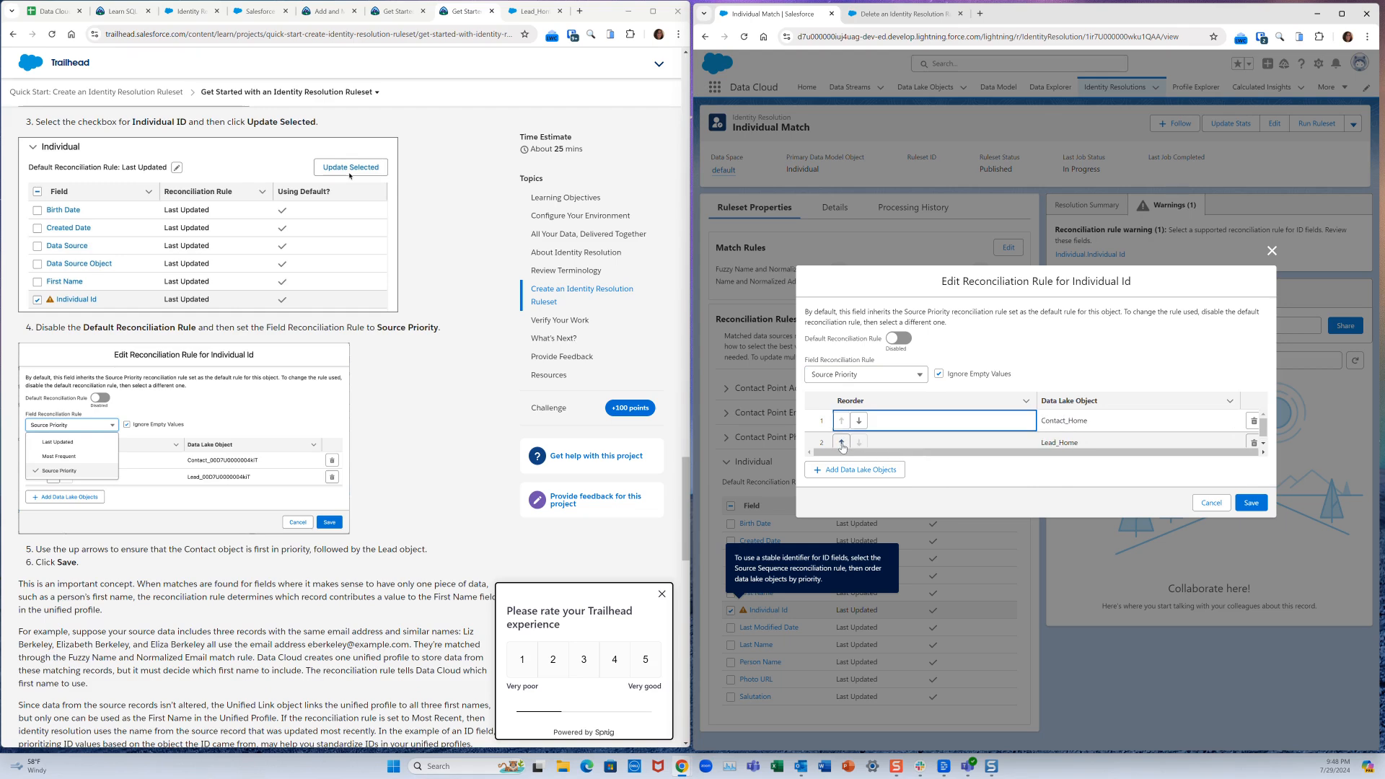
click(842, 442)
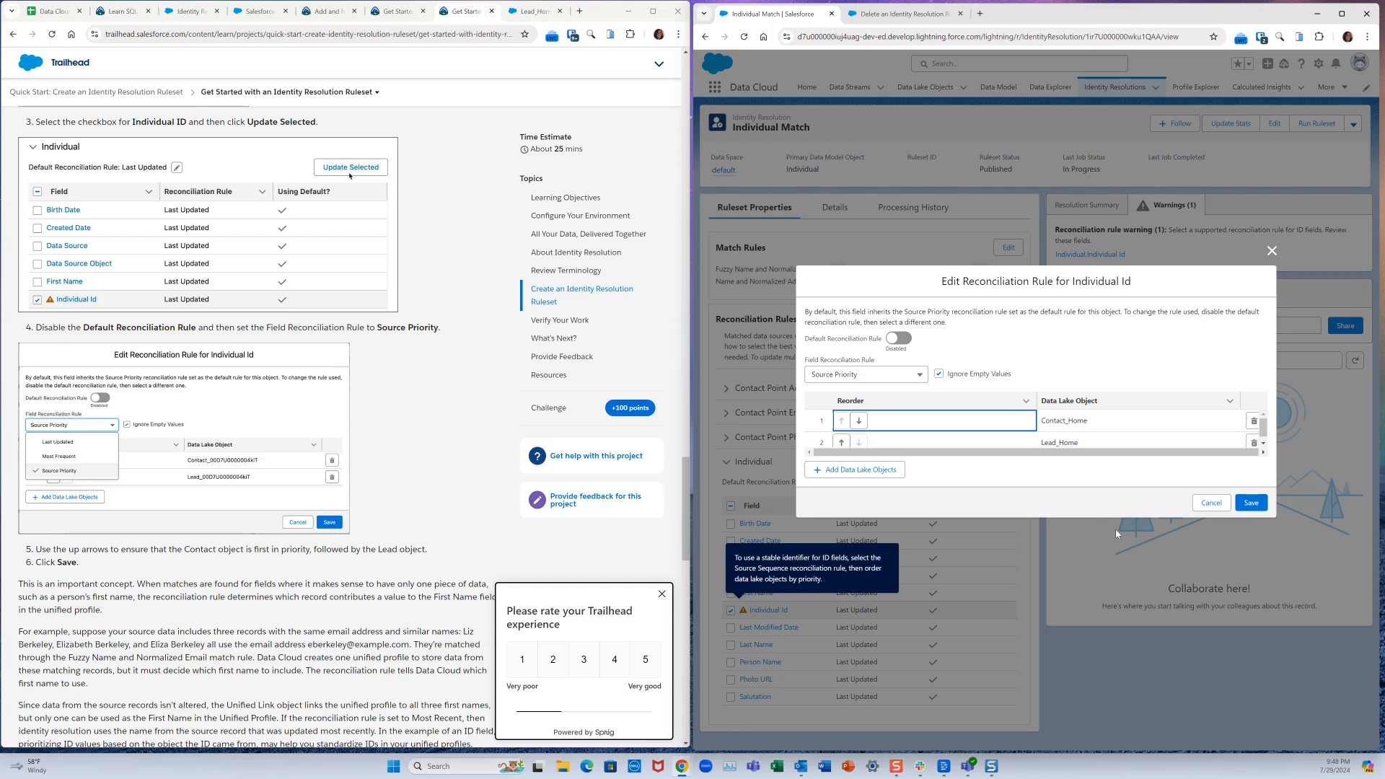
click(1244, 505)
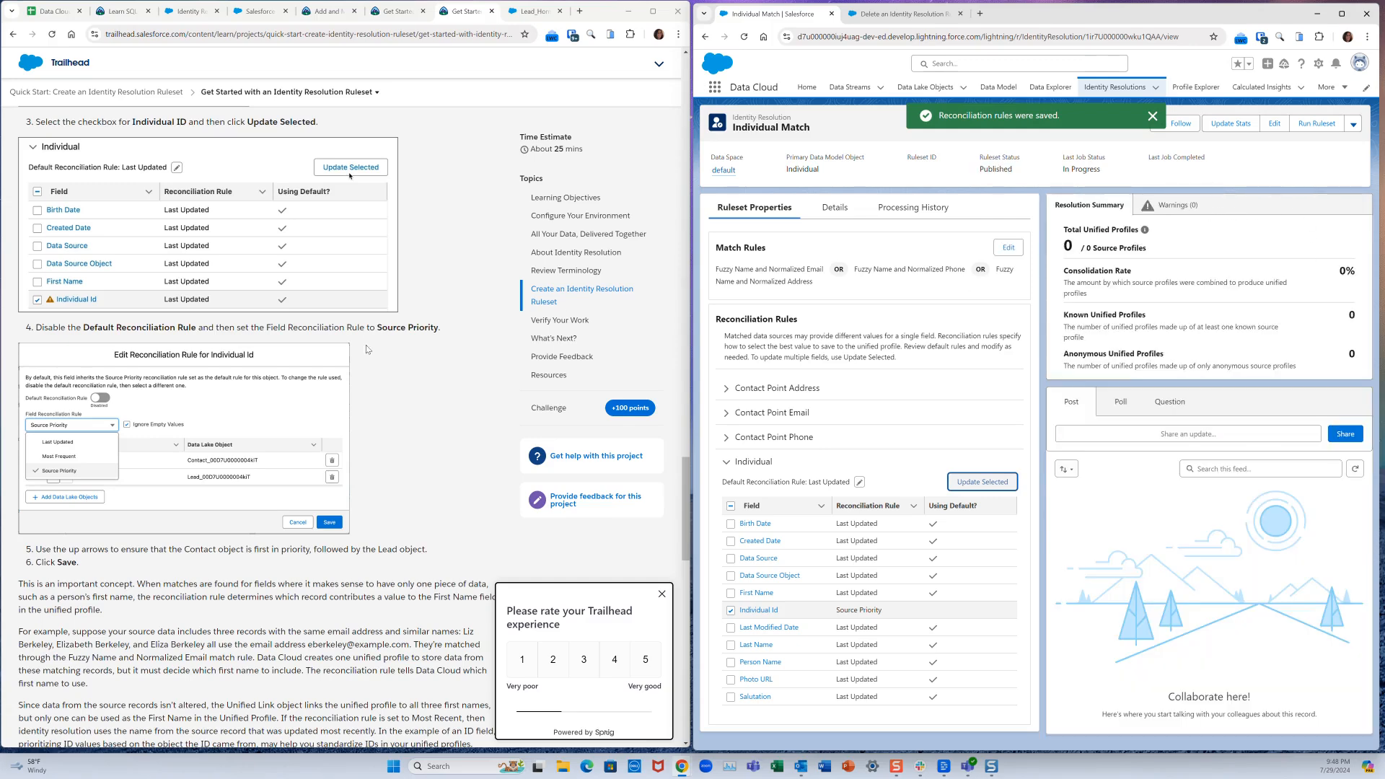
- Reveal the Contact Point Address reconciliation rules, all using Most Frequent
scroll(267, 573, down, 2)
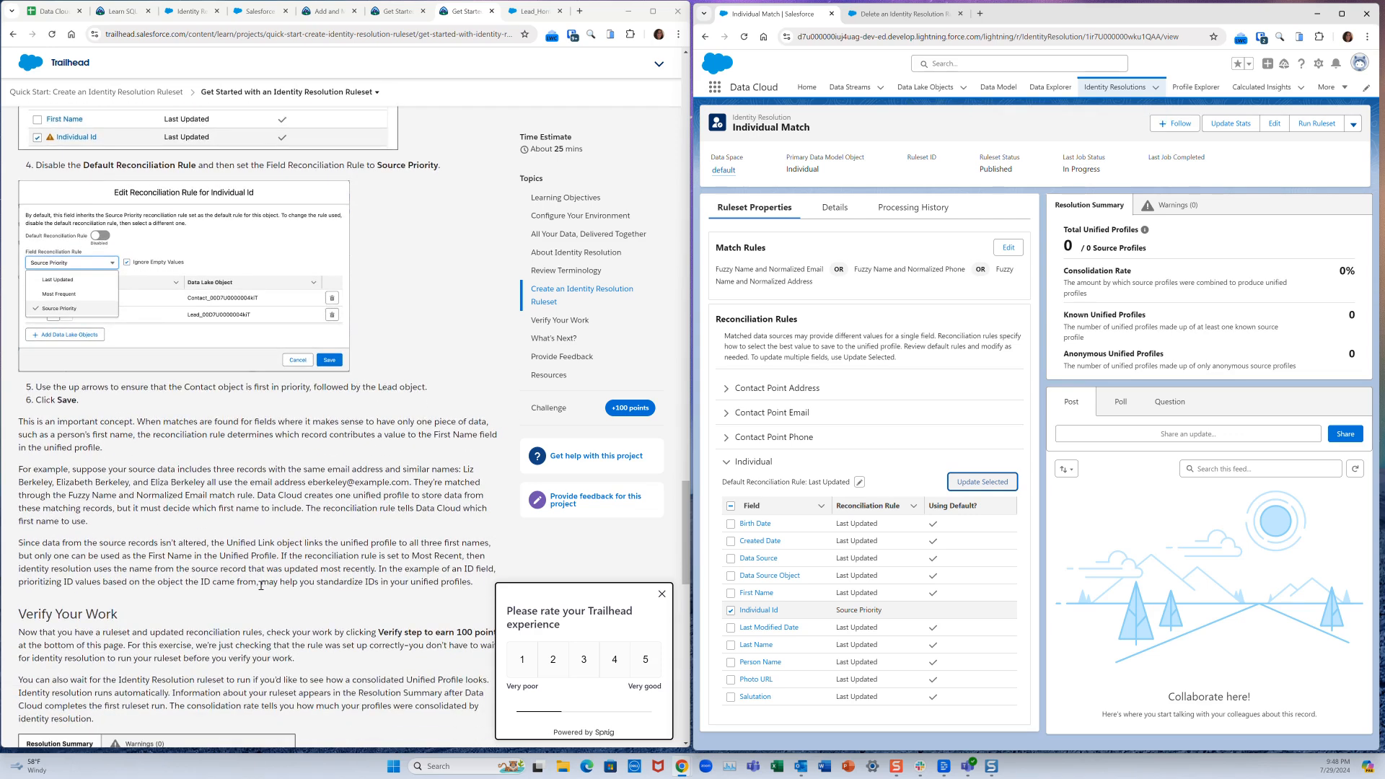
scroll(261, 585, down, 2)
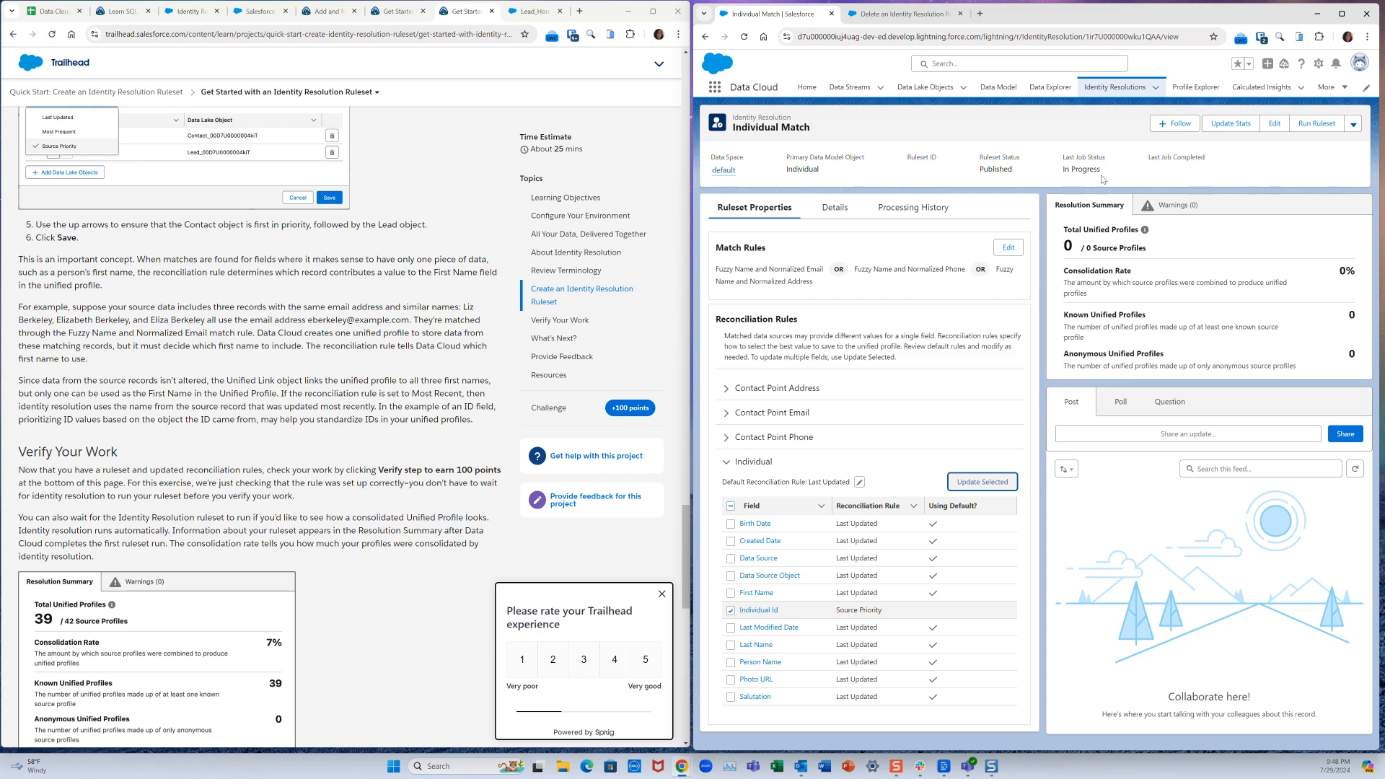
click(788, 389)
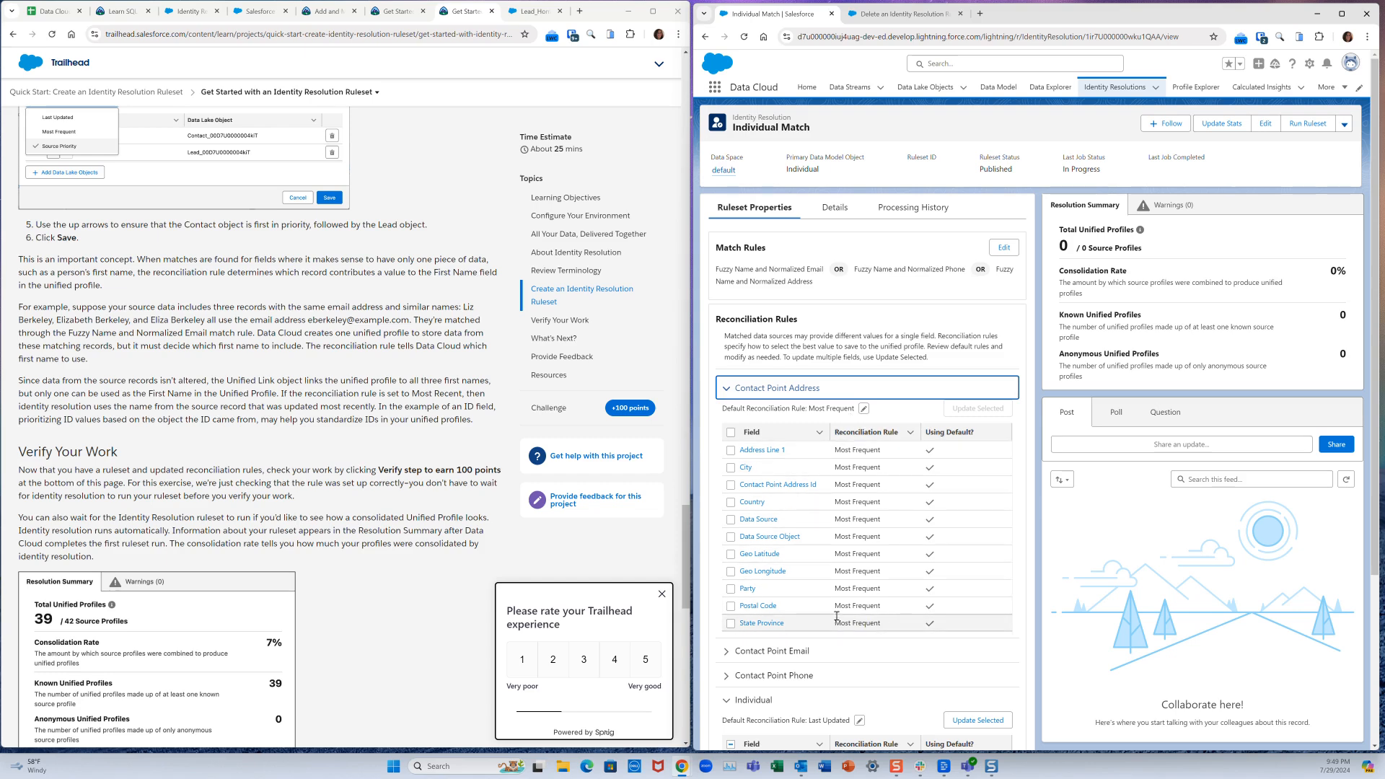
click(730, 520)
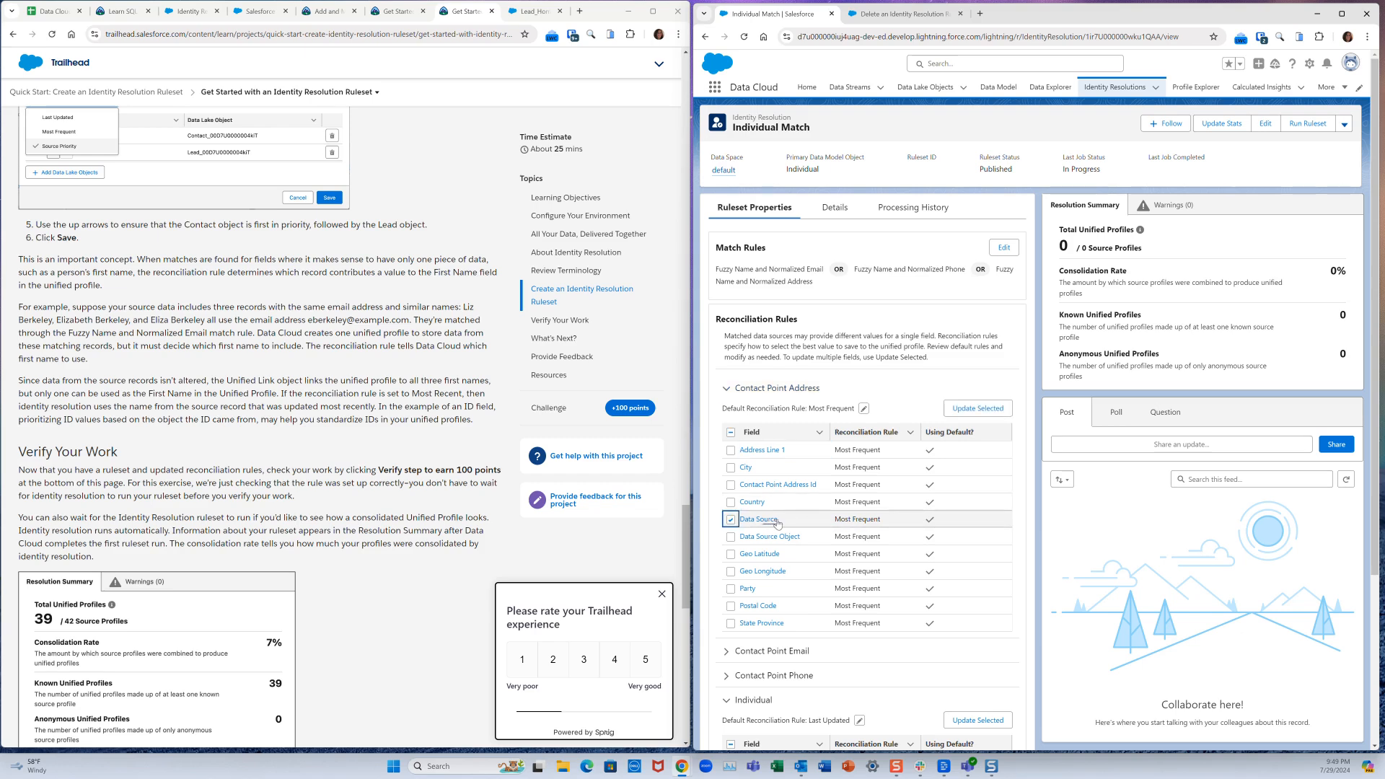
click(731, 572)
click(996, 417)
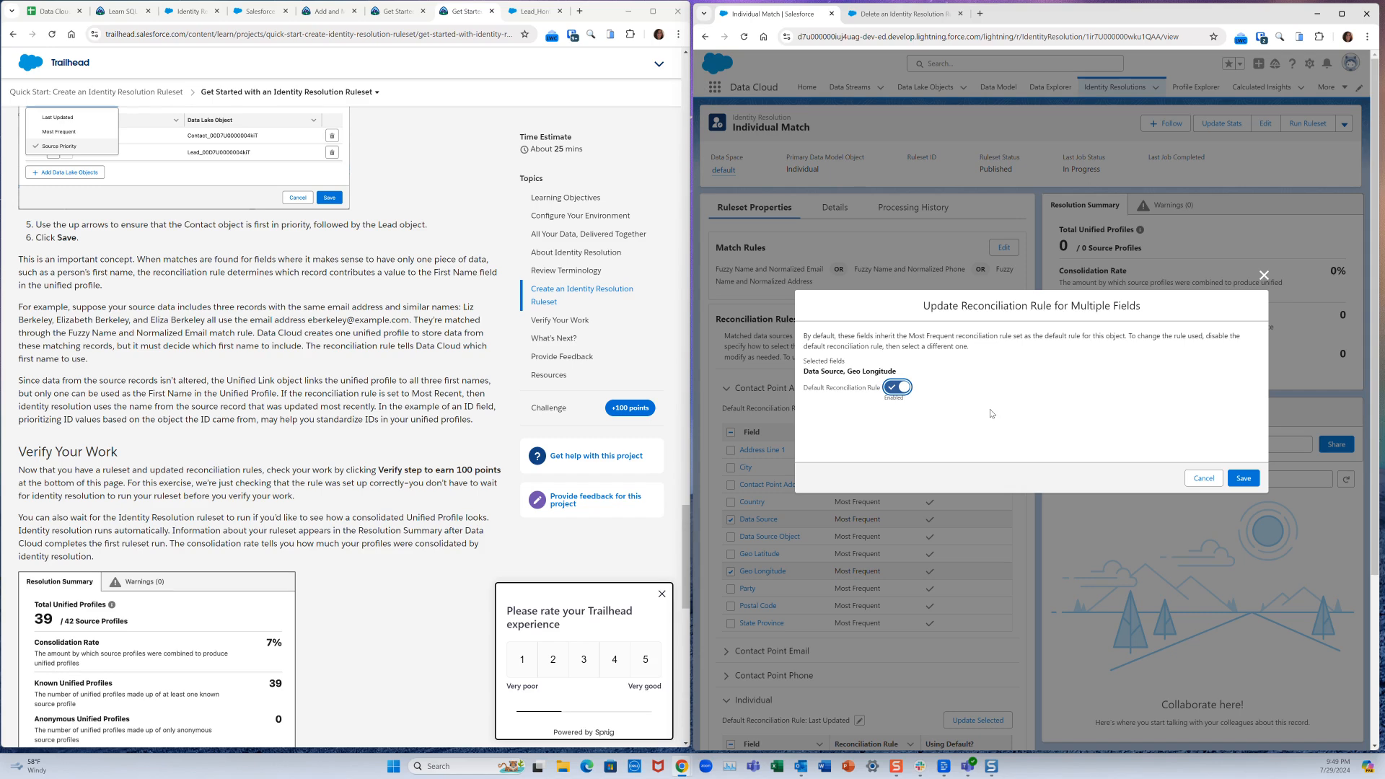
click(896, 389)
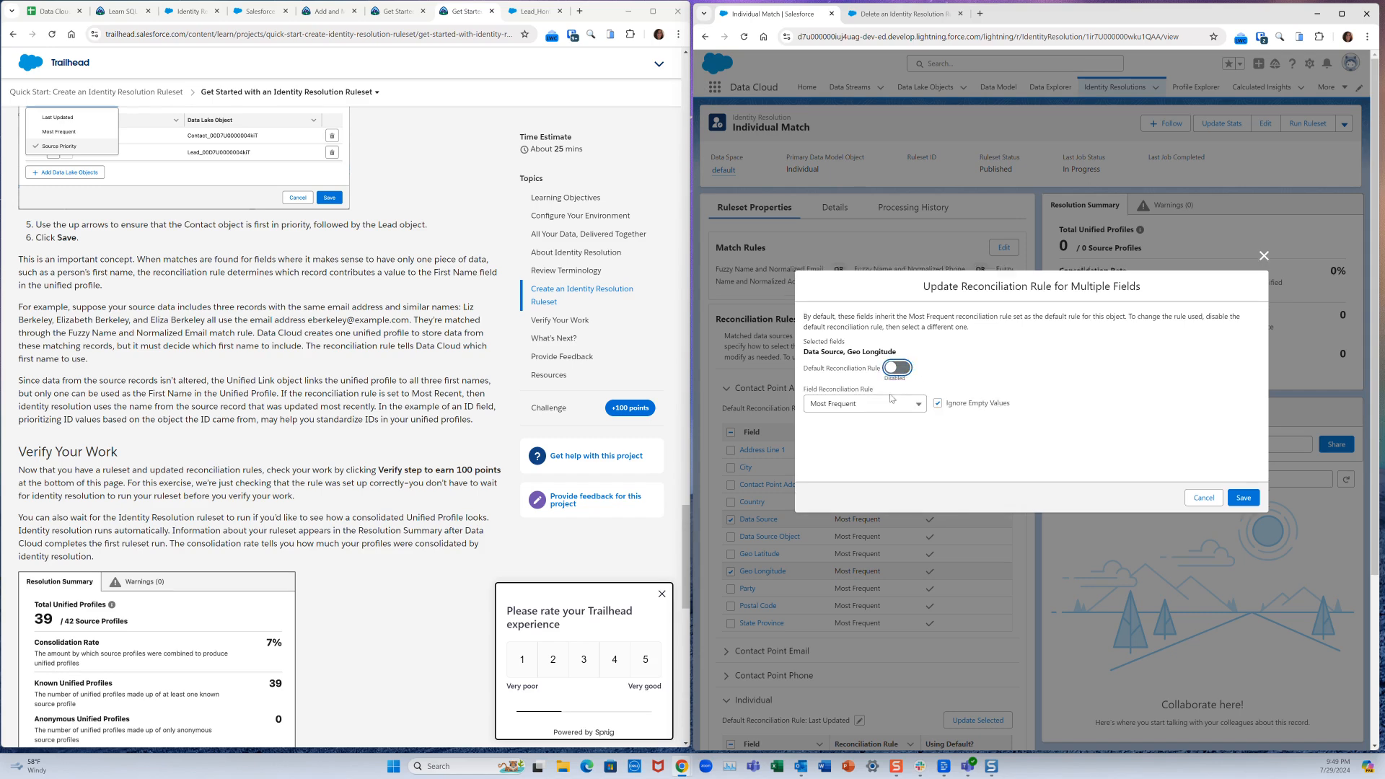
click(886, 407)
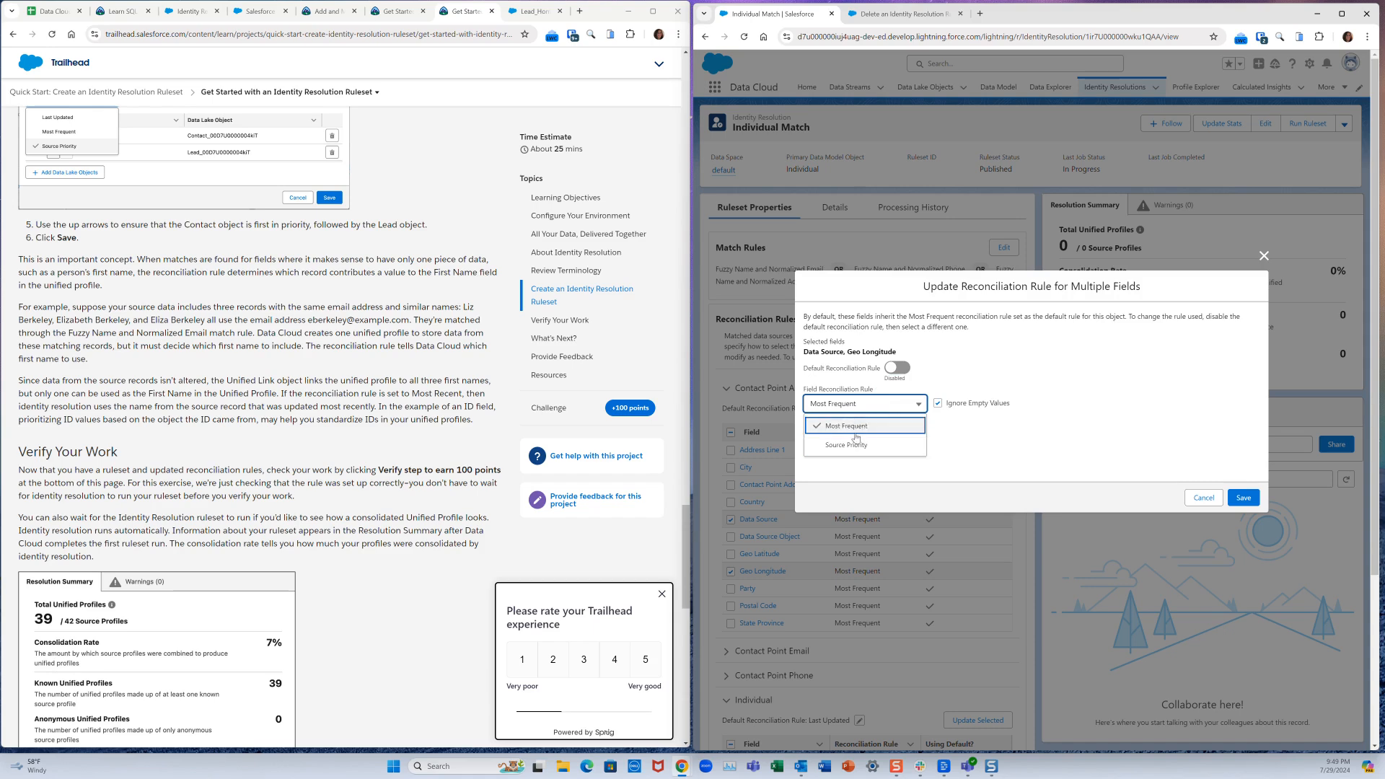
click(1203, 498)
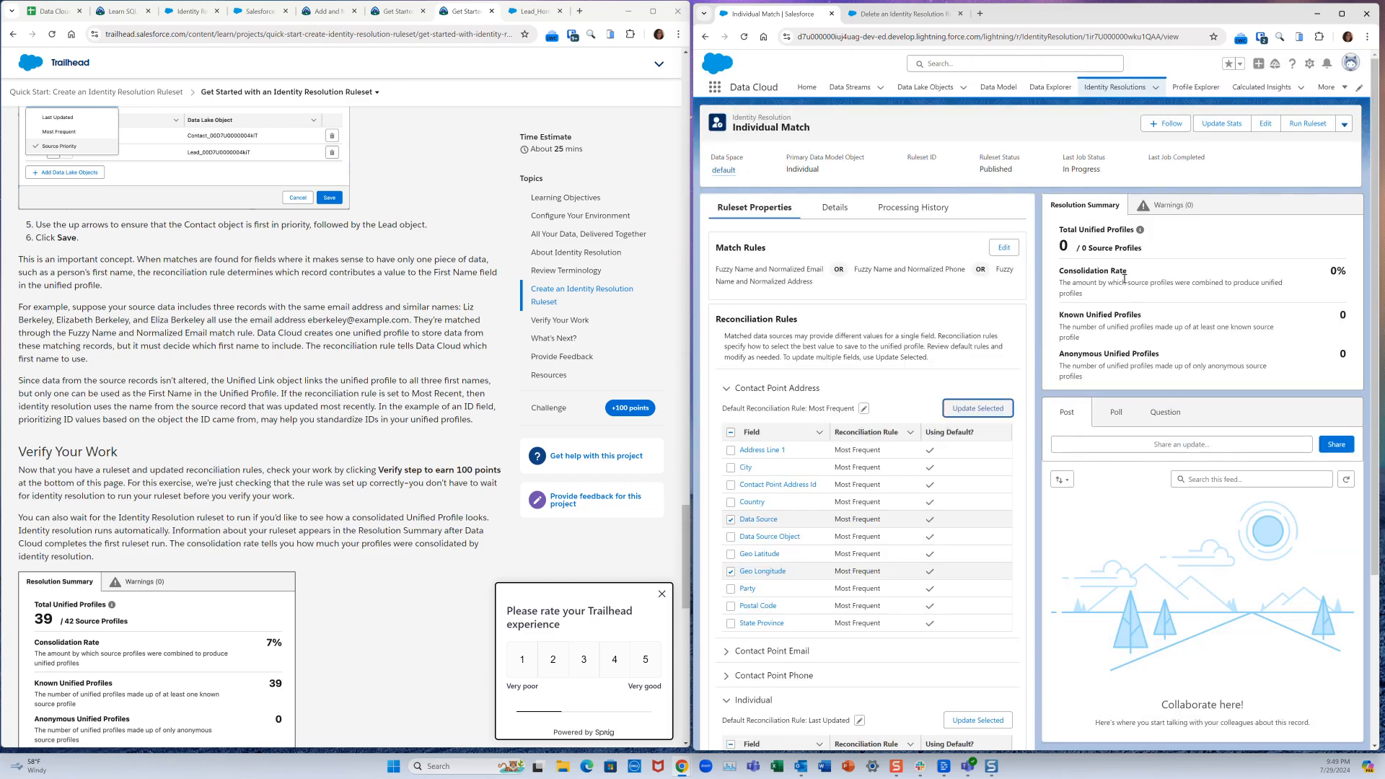
click(744, 36)
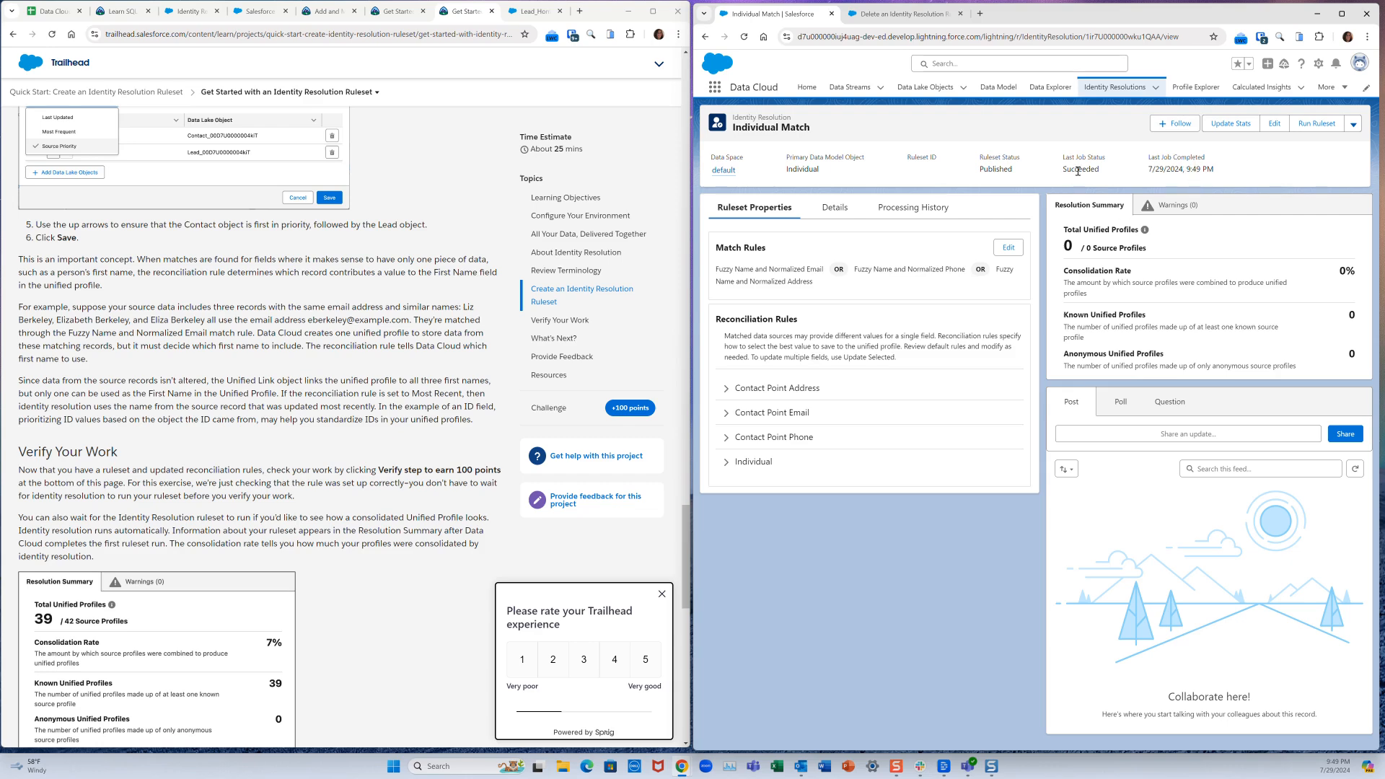
- Refresh the Individual Match page to confirm 39 unified profiles from 42 sources, 7% consolidation
click(746, 41)
scroll(297, 438, down, 3)
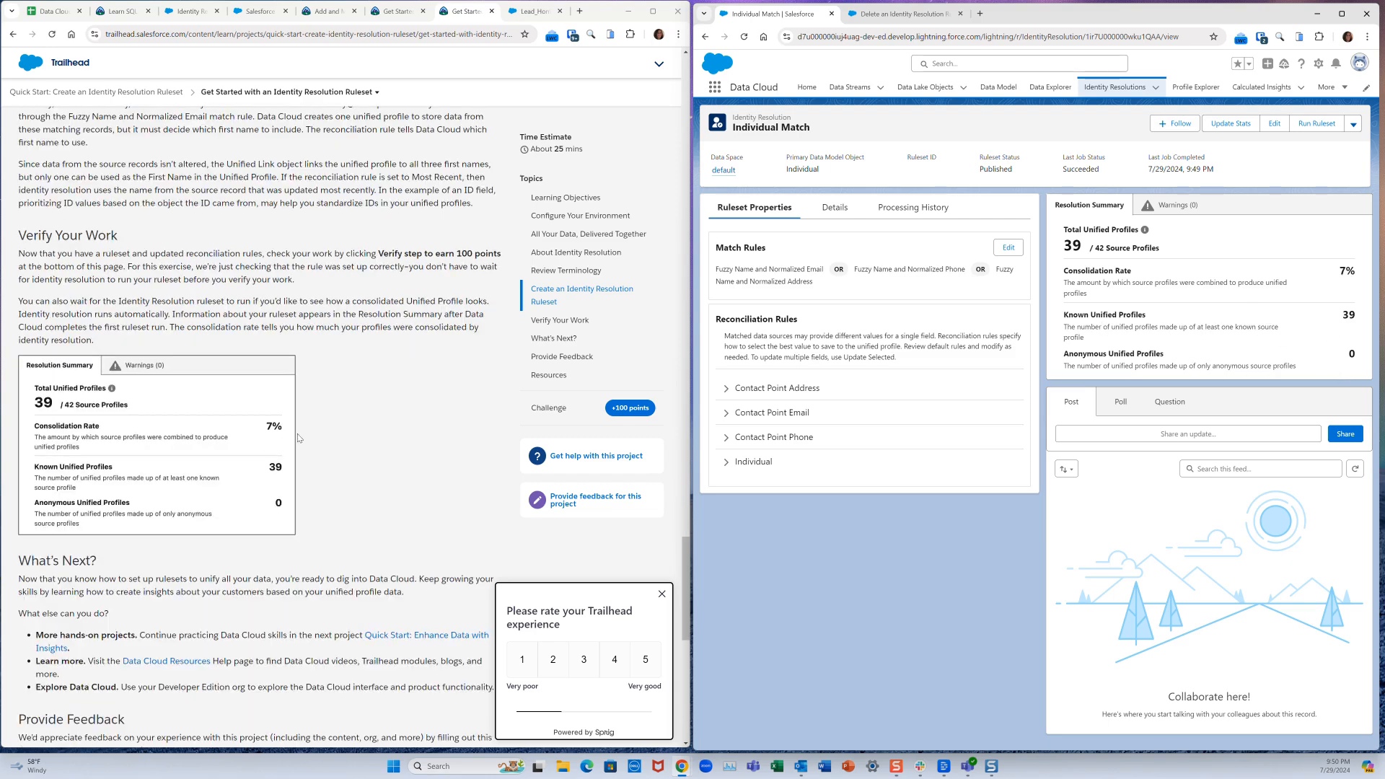
scroll(297, 438, down, 2)
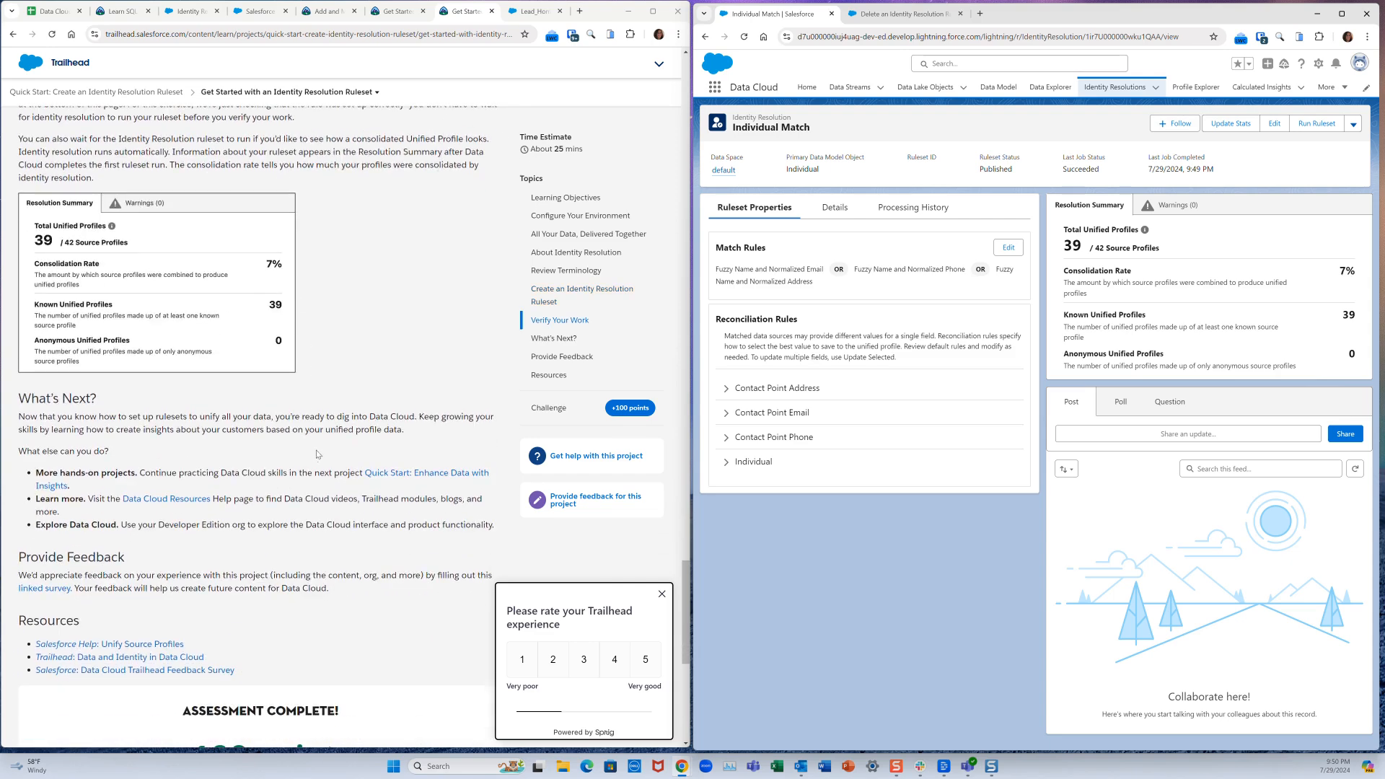